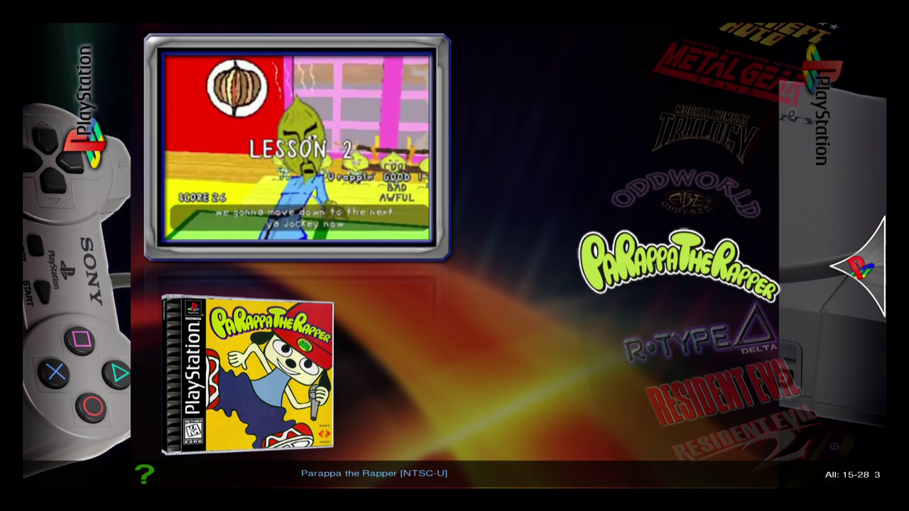
Step: Leave the PlayStation game list for System Selection with Sony Playstation highlighted
key(Escape)
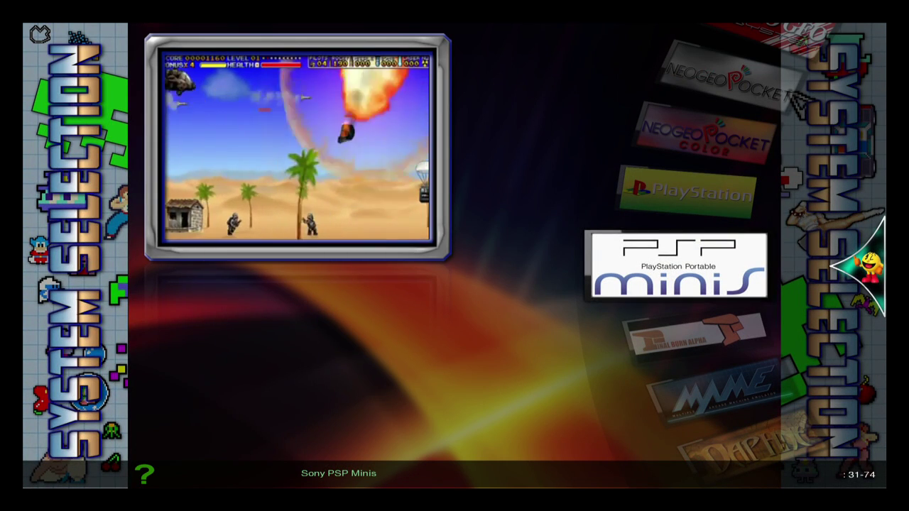
key(Up)
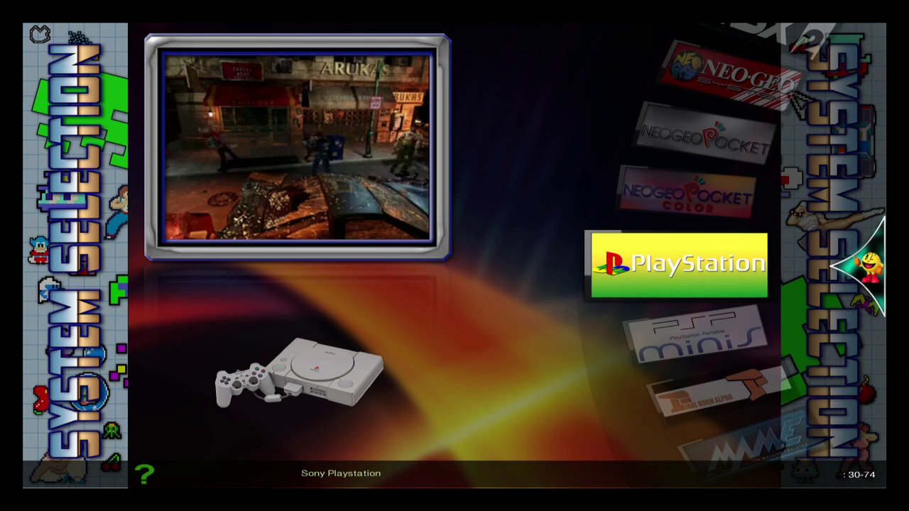
key(Tab)
Step: Add a new emulator named 'Sony PSP' from the Emulators configuration list
key(Up)
key(Up)
key(Up)
key(Up)
key(Up)
key(Up)
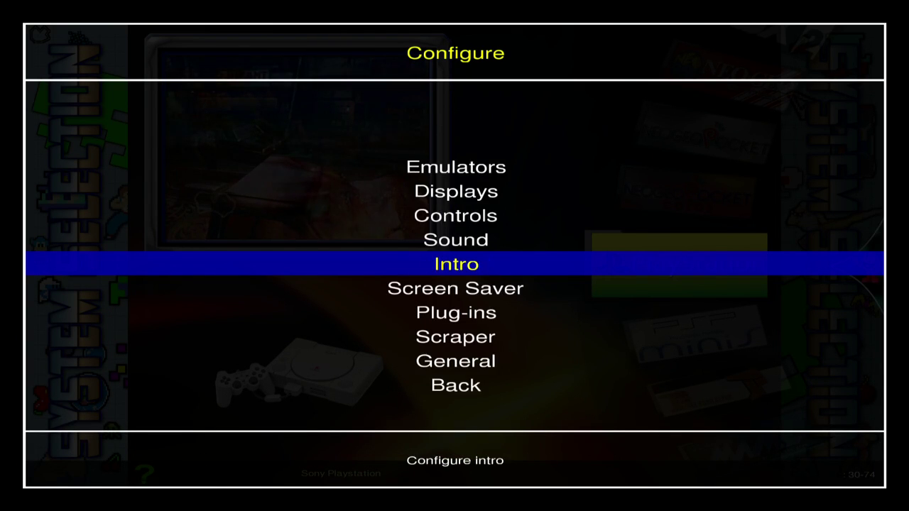
key(Up)
key(Return)
key(Up)
key(Up)
key(Up)
key(Up)
key(Up)
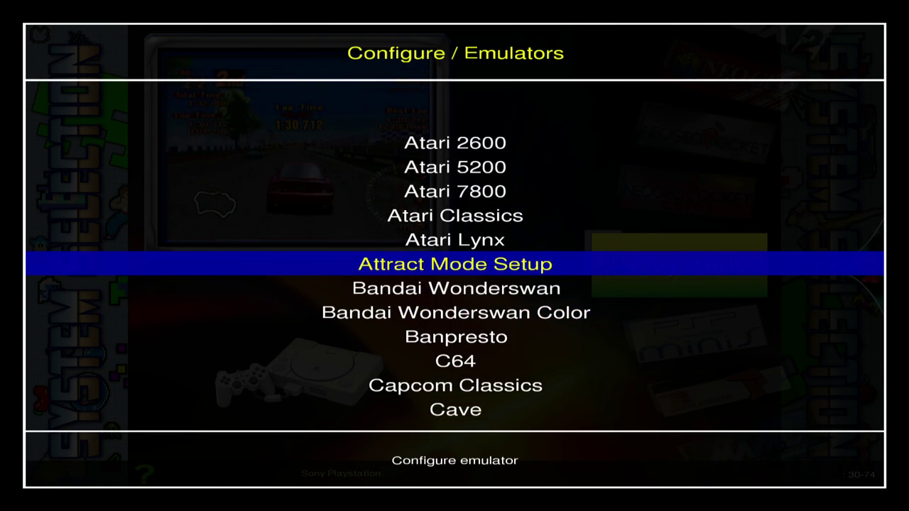
key(Up)
key(Up)
key(Up)
key(Up)
key(Up)
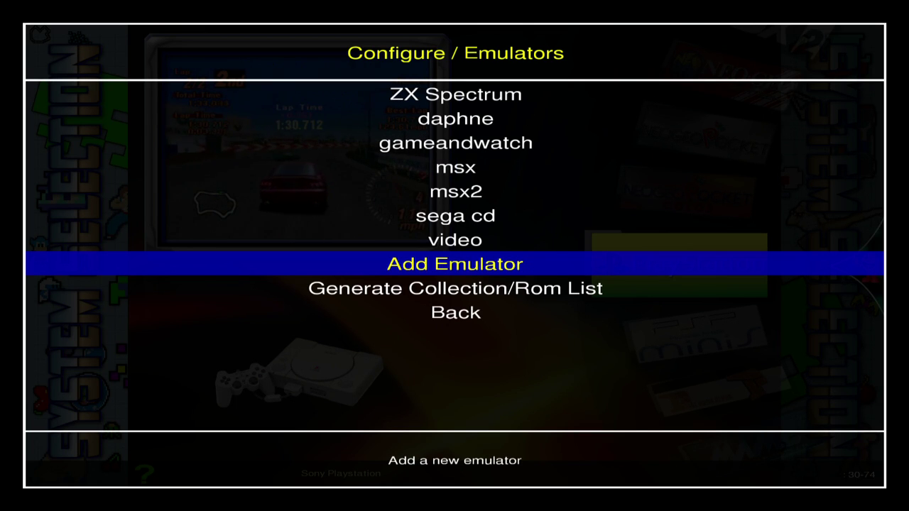
key(Return)
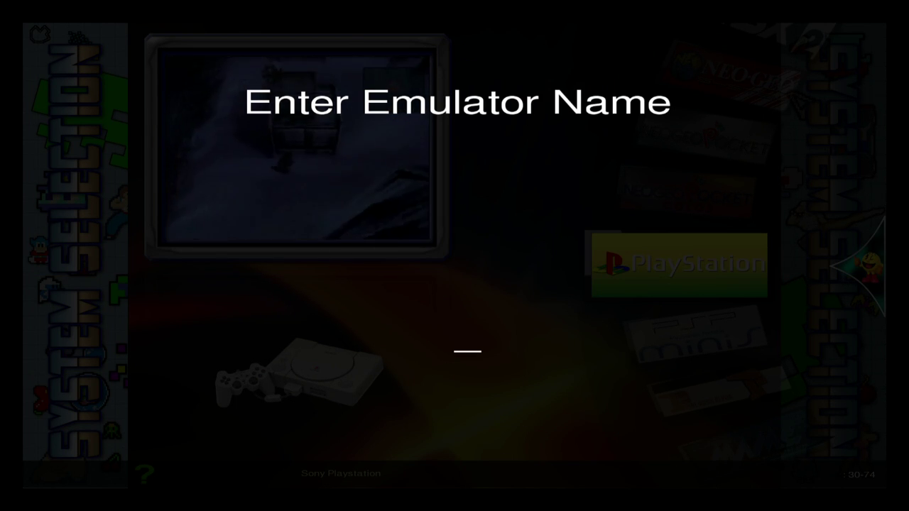
text(Sony)
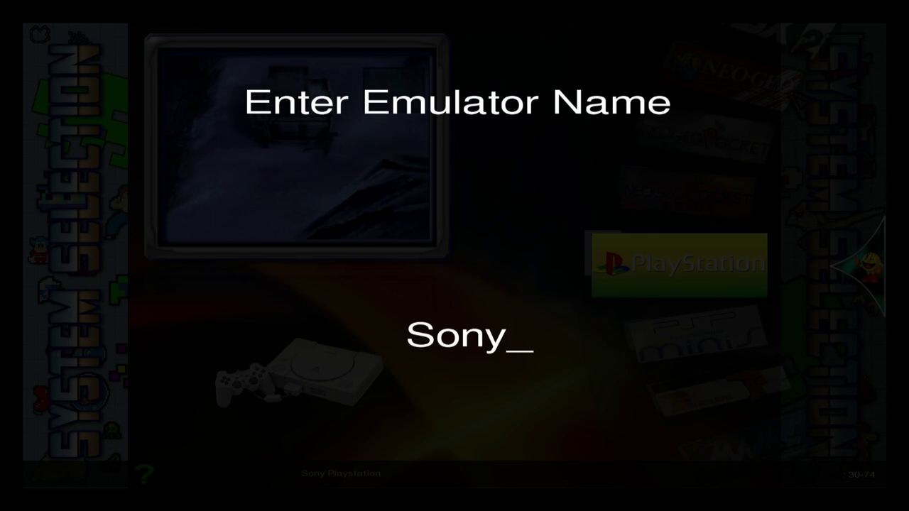
text( PSP)
key(Return)
Step: Set the Sony PSP executable to /opt/retropie/supplementary/runcommand/runcommand.sh
key(Up)
key(Up)
key(Up)
key(Up)
key(Up)
key(Up)
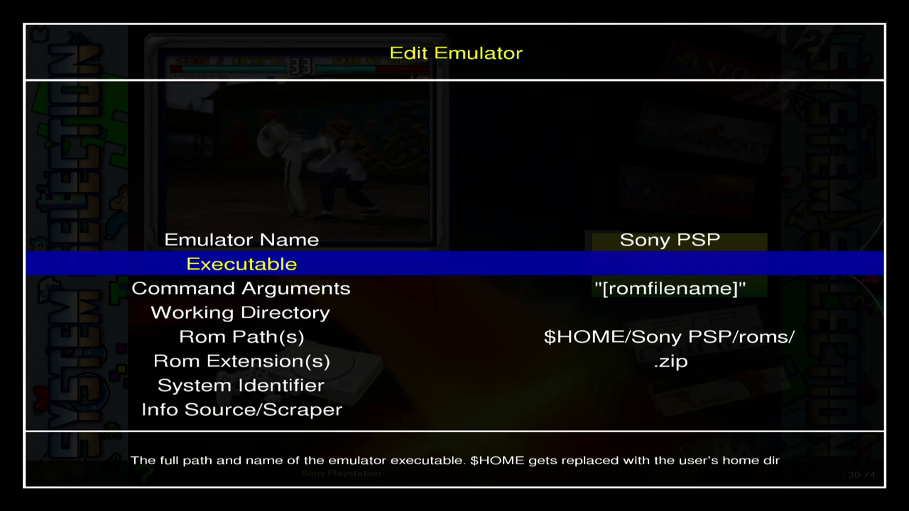
key(Return)
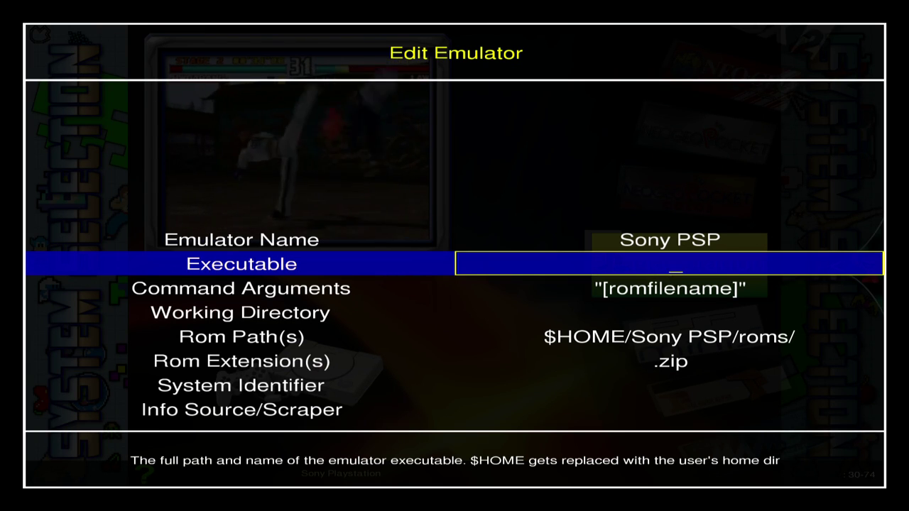
text(/)
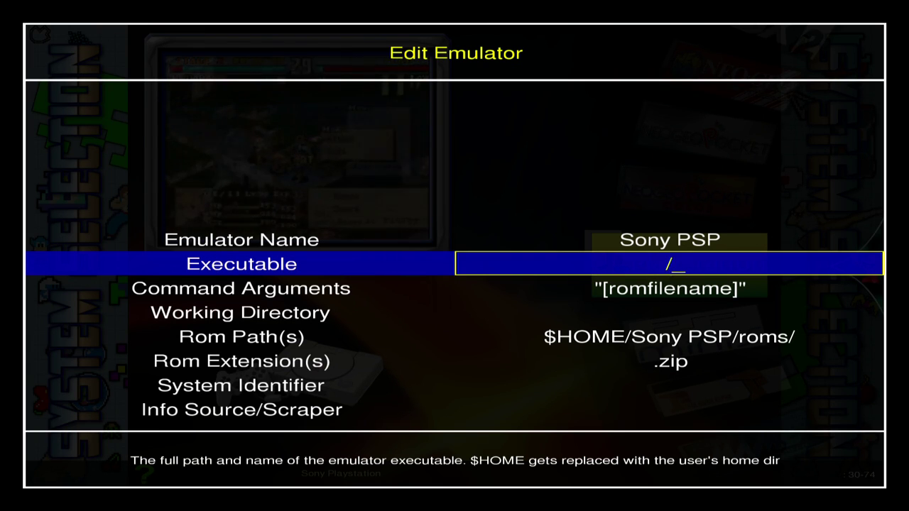
text(opt/)
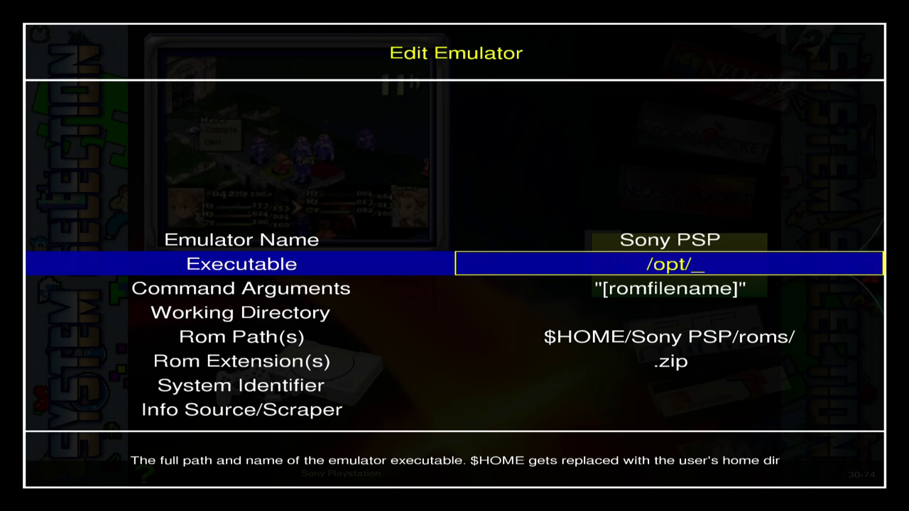
text(retropie/supp)
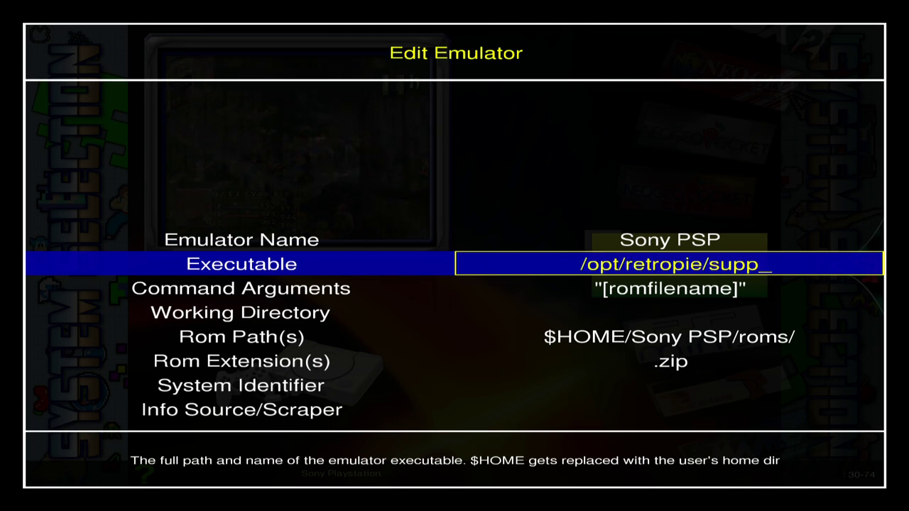
text(leme)
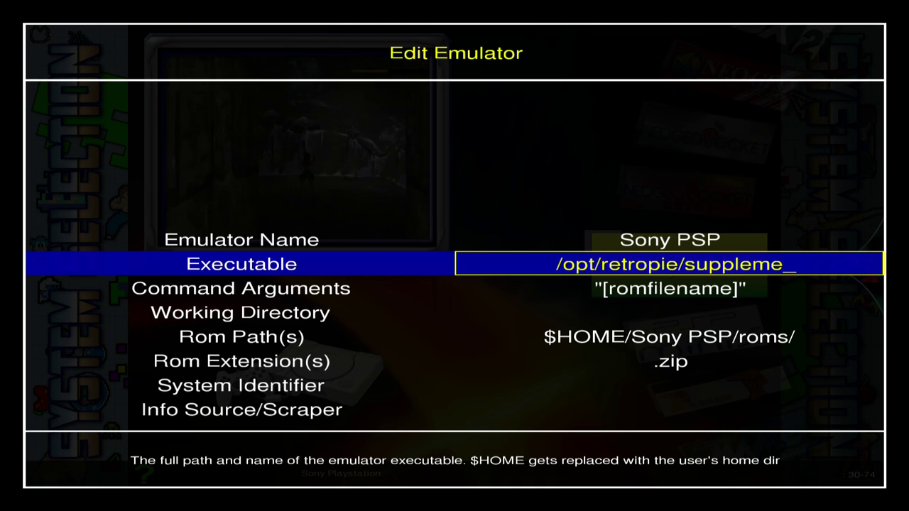
text(ntary/runcommand/runcoim)
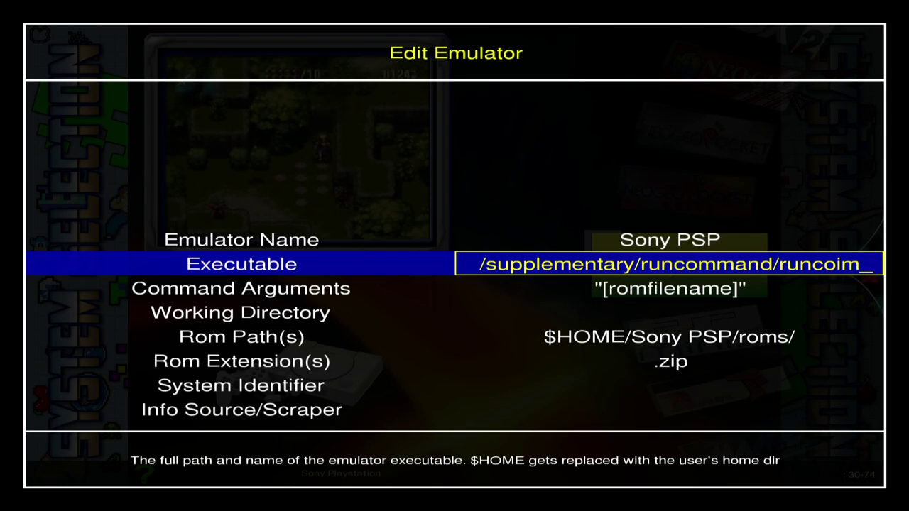
key(BackSpace)
key(BackSpace)
text(mmand.sh)
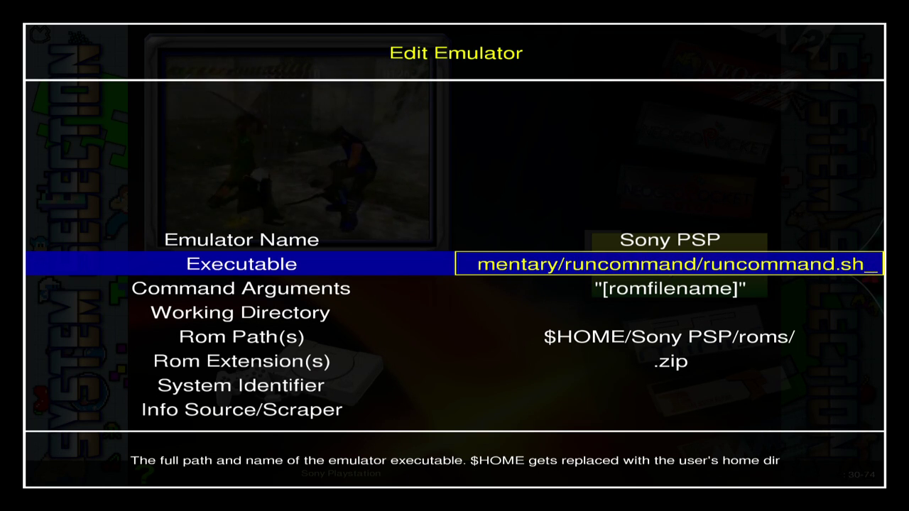
key(Return)
key(Down)
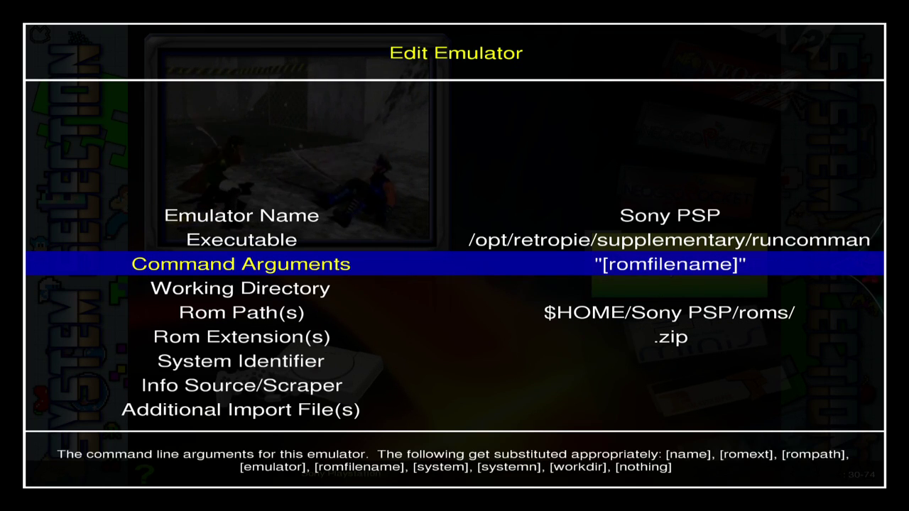
Step: Set the command arguments to 0 _SYS_ psp "[romfilename]"
key(Return)
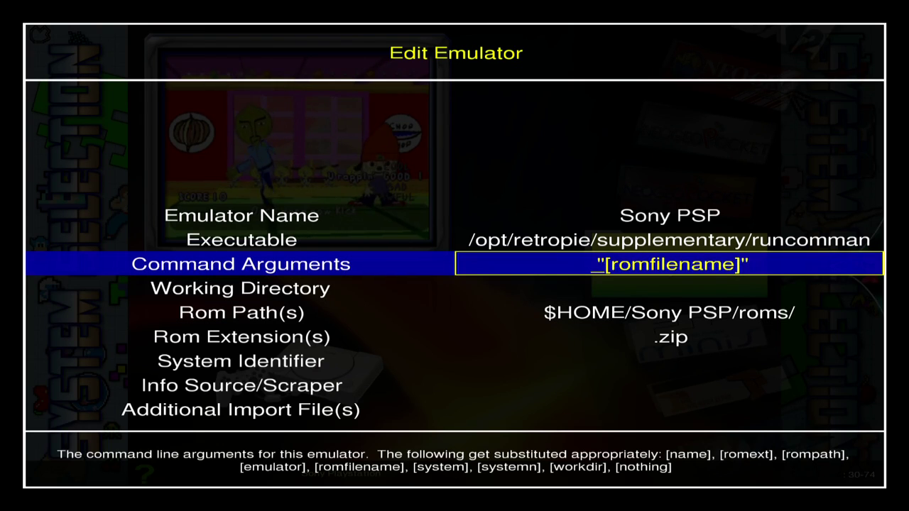
text(0)
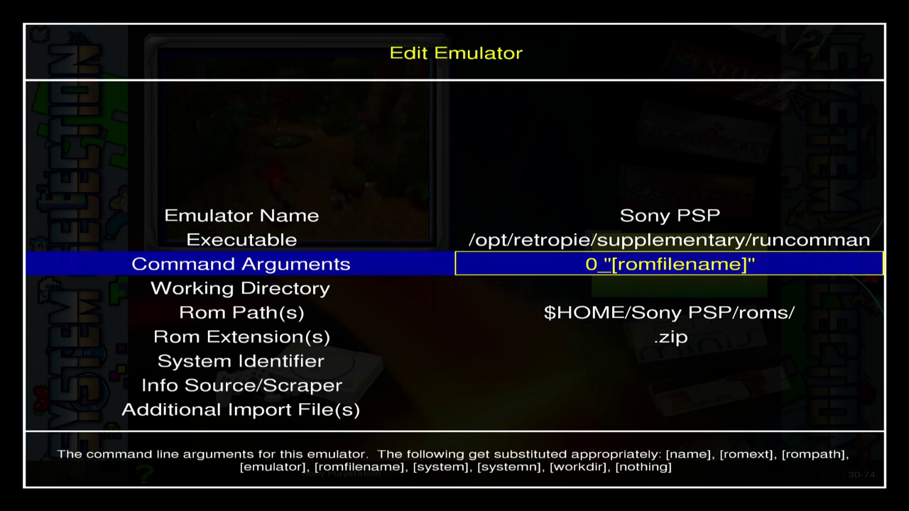
text( _)
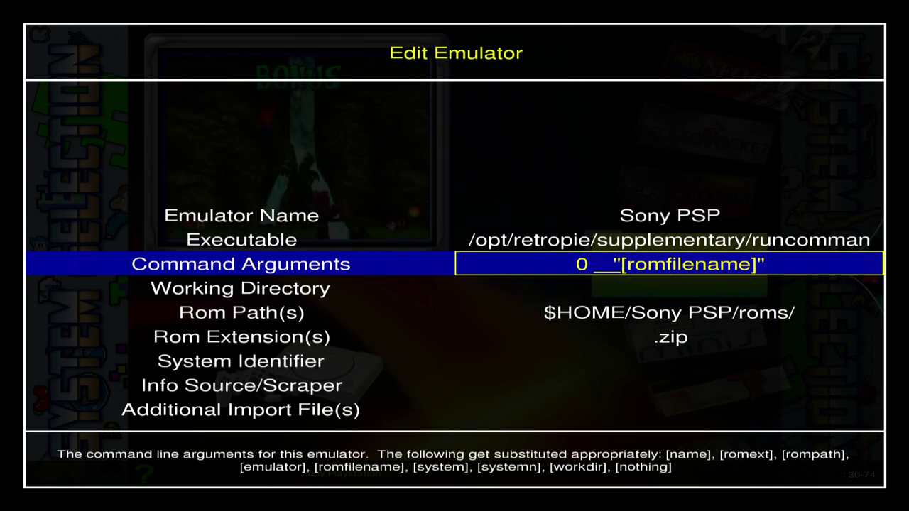
text(SYS)
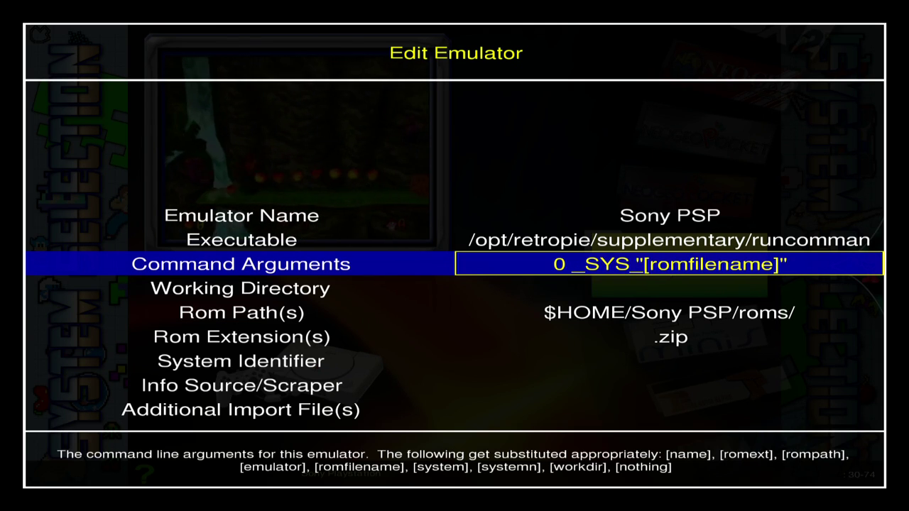
text(_ )
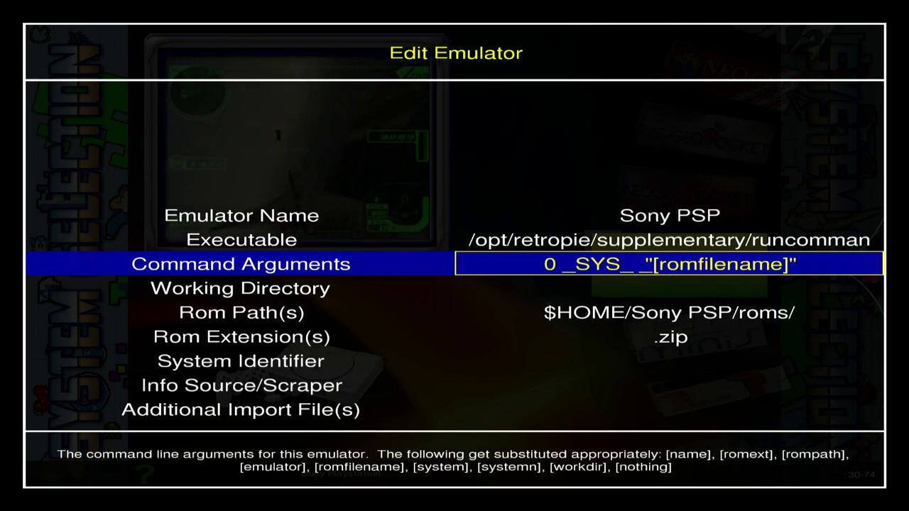
text(psp)
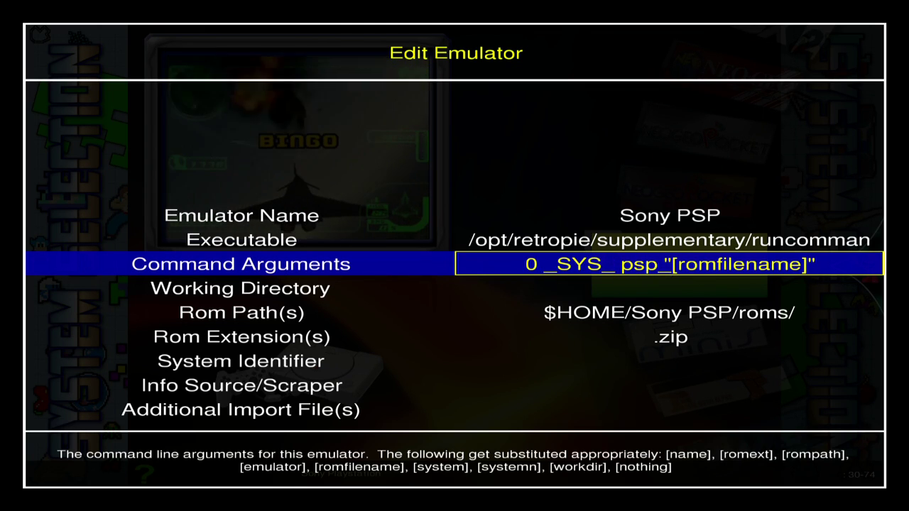
key(Return)
key(Down)
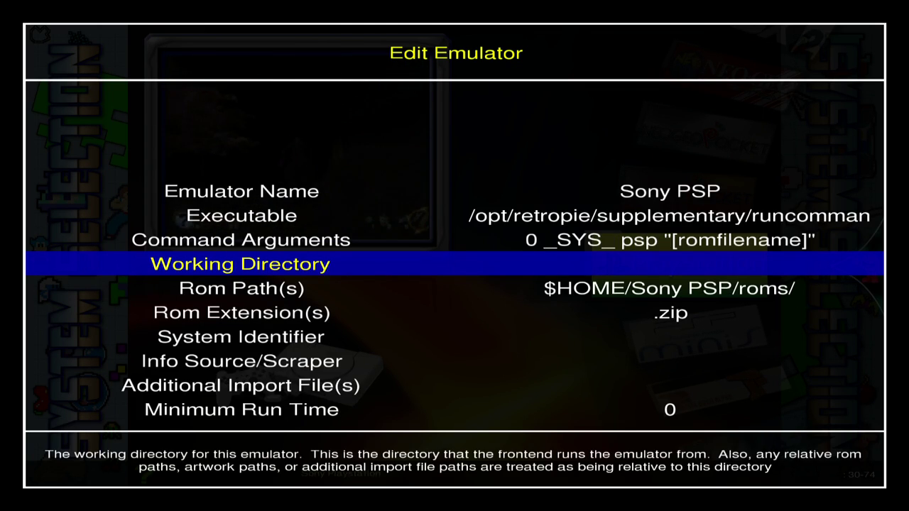
Step: Erase the old rom path and enter /home/pi/RetroPie/roms/psp
key(Down)
key(Return)
key(BackSpace)
key(BackSpace)
key(BackSpace)
key(BackSpace)
key(BackSpace)
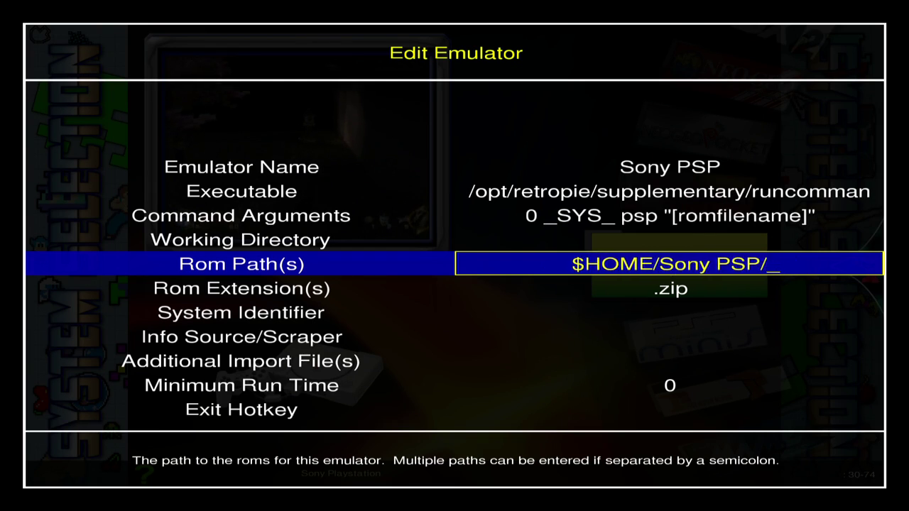
key(BackSpace)
key(BackSpace)
key(BackSpace)
key(BackSpace)
key(BackSpace)
key(BackSpace)
key(BackSpace)
key(BackSpace)
key(BackSpace)
key(BackSpace)
key(BackSpace)
key(BackSpace)
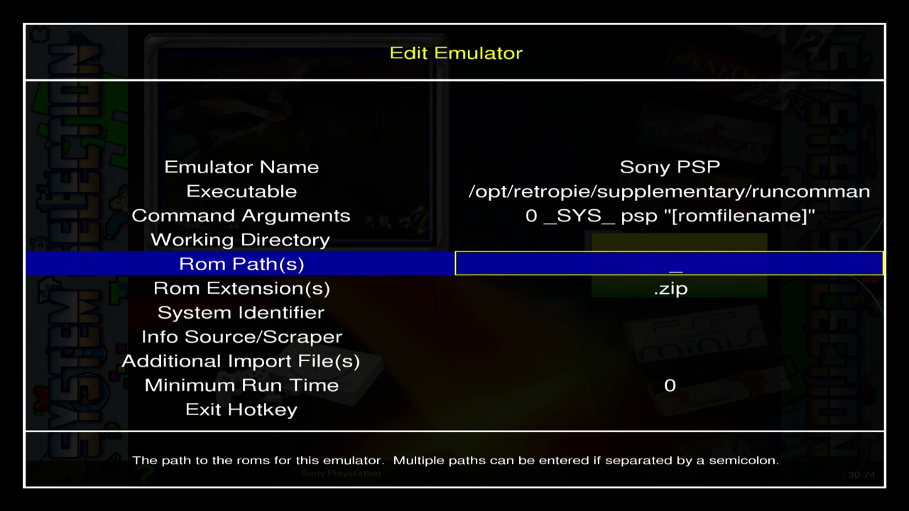
text(/)
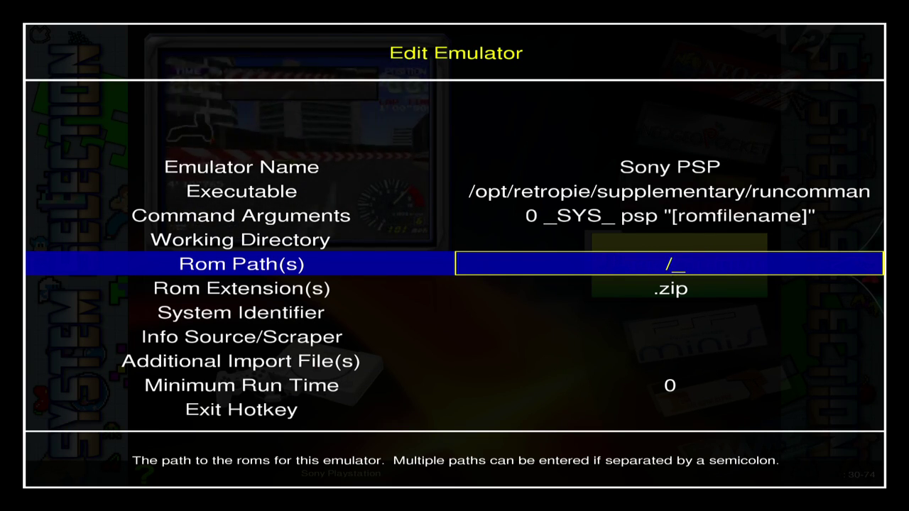
text(home/pi/)
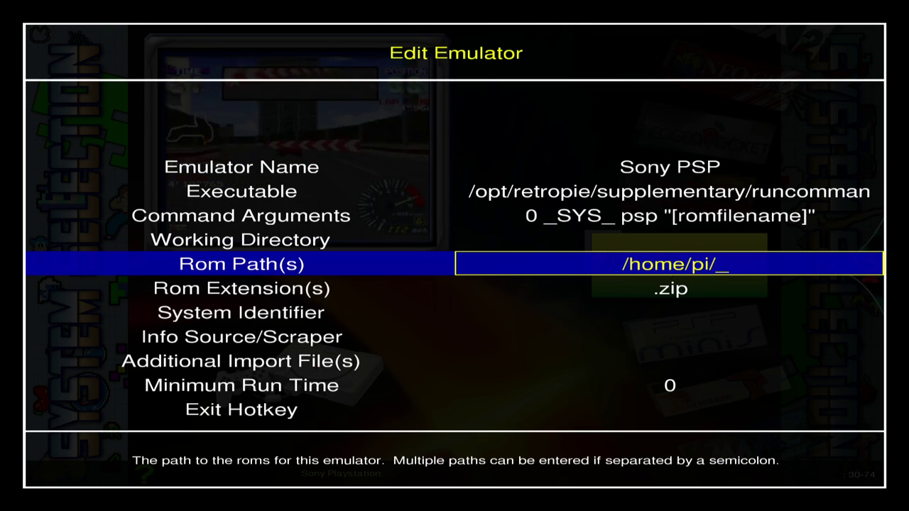
text(Ret)
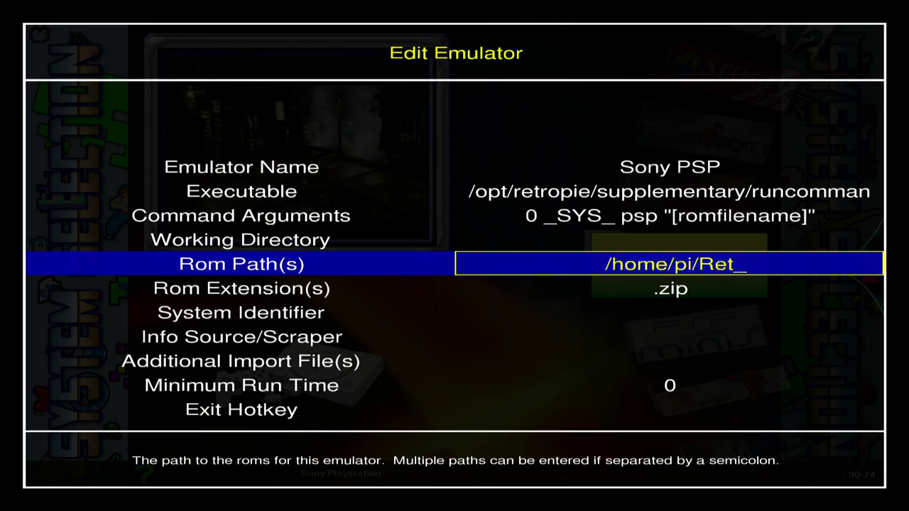
text(roPi)
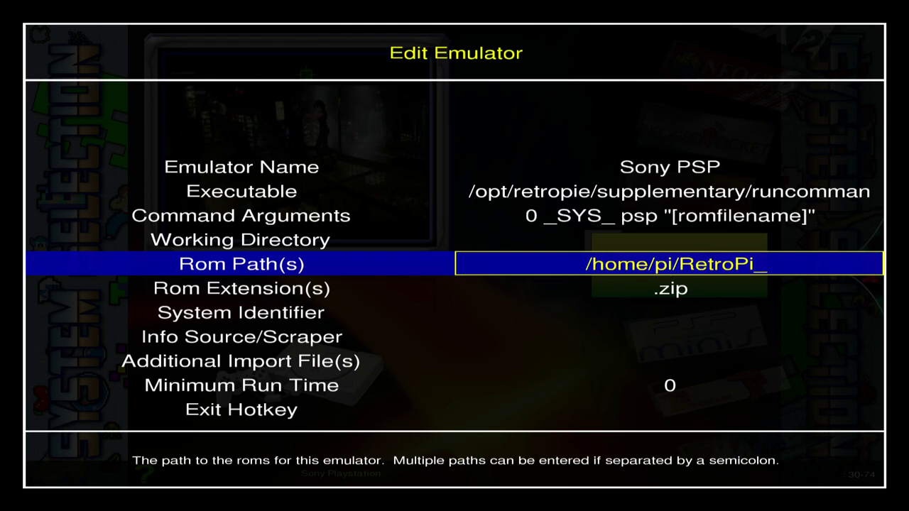
text(e/)
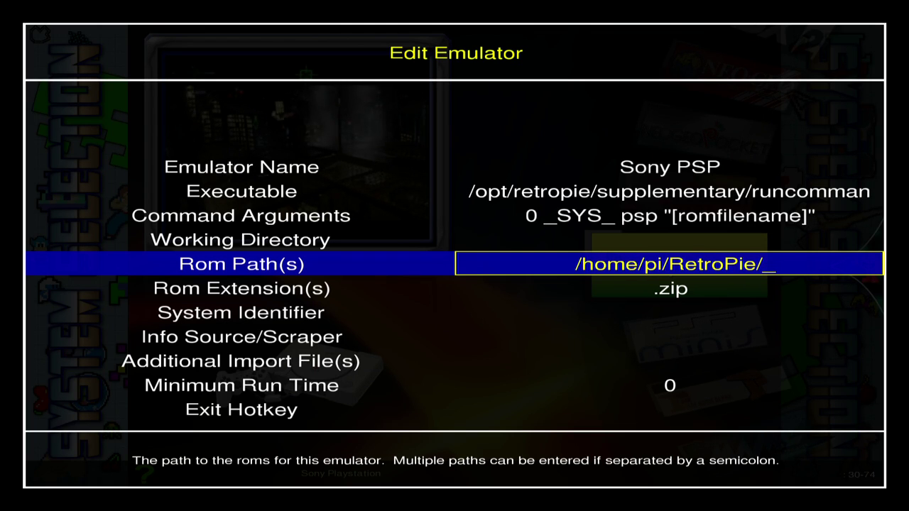
text(roms)
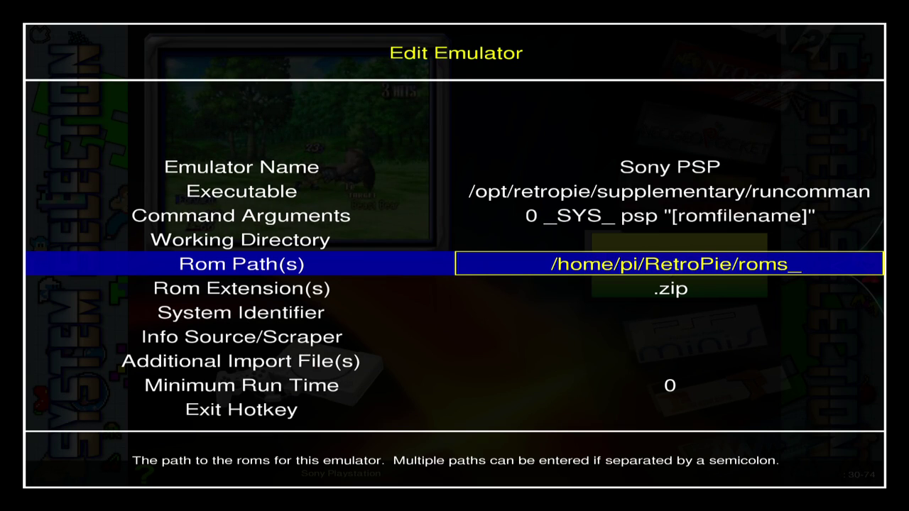
text(/)
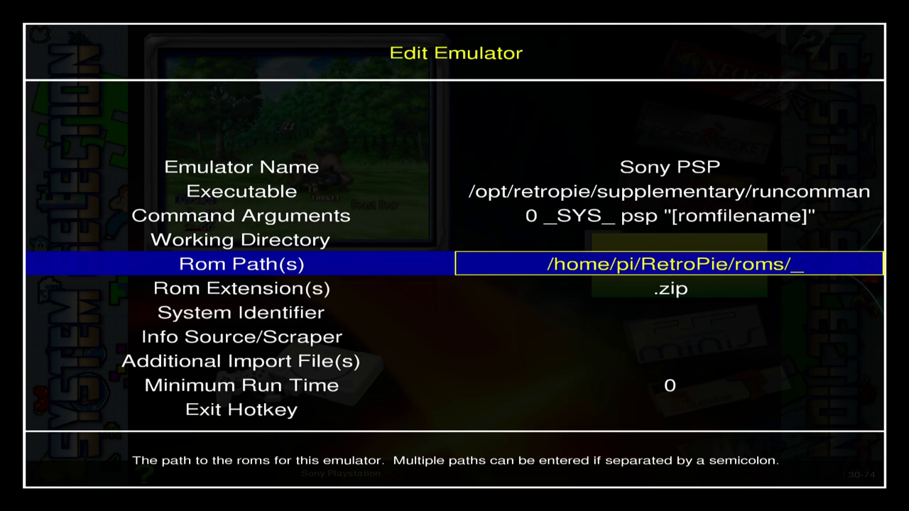
text(psp)
Step: Confirm rom path /home/pi/RetroPie/roms/psp and set rom extensions to .zip;.iso
key(Return)
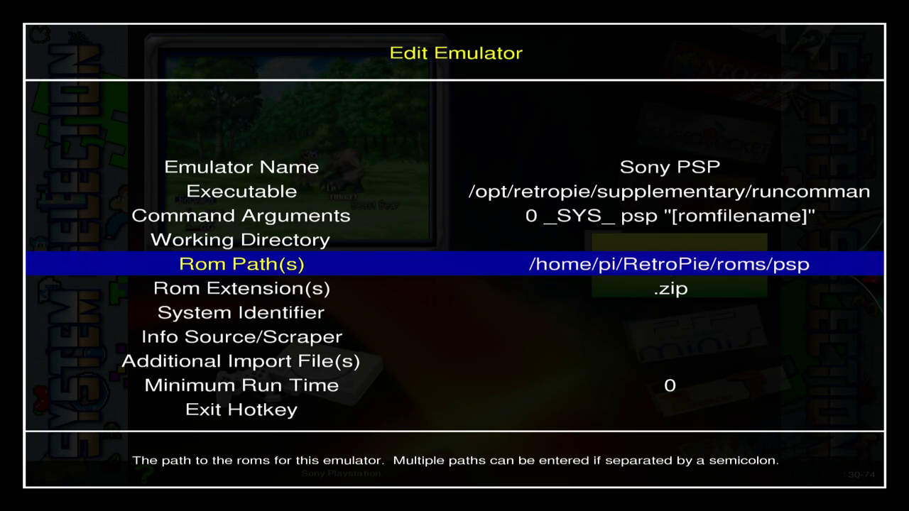
key(Down)
key(Return)
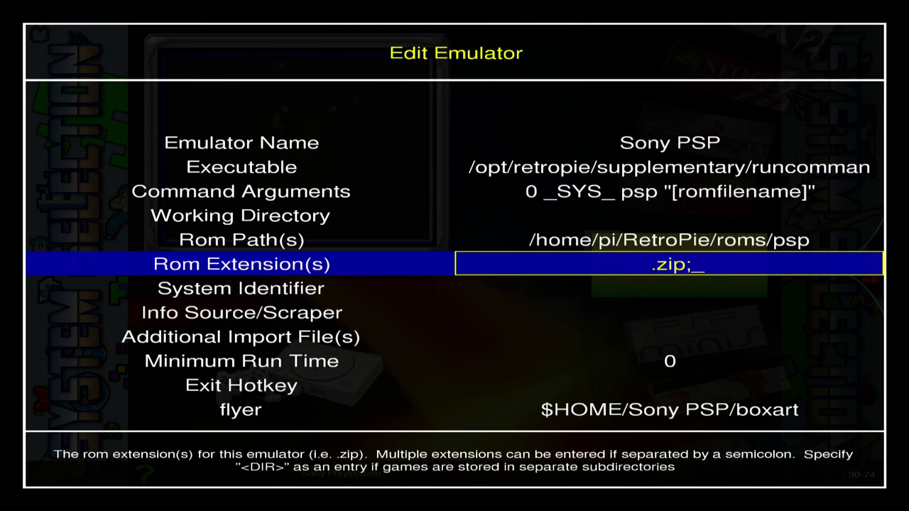
text(;.iso)
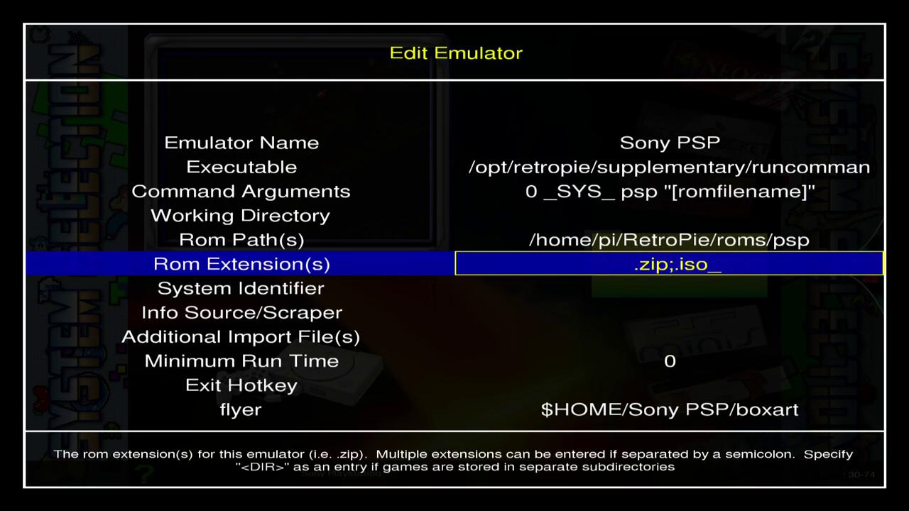
key(Return)
key(Down)
key(Down)
key(Down)
key(Down)
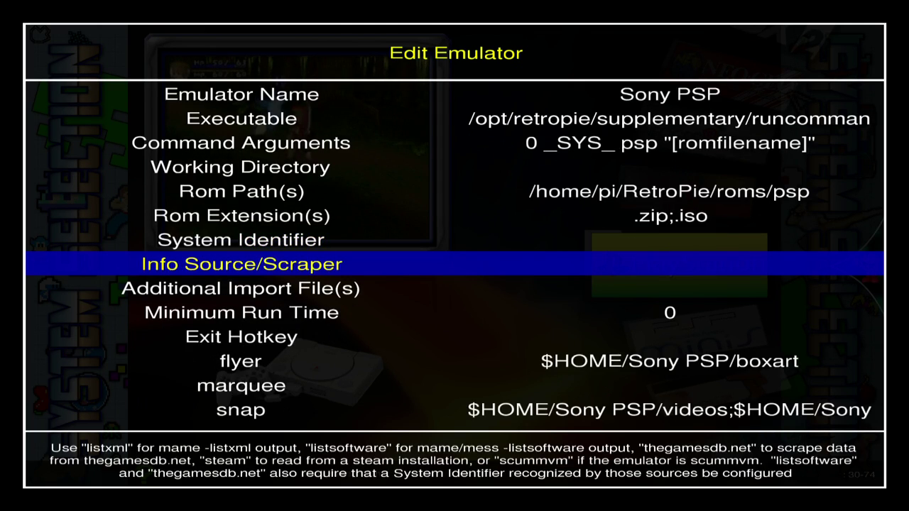
key(Down)
key(Down)
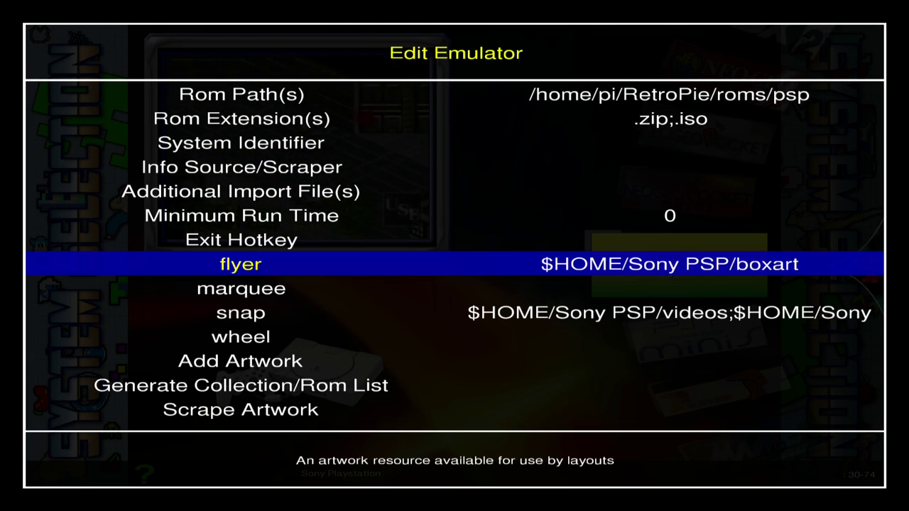
Step: Rename the flyer artwork label to boxart
key(Return)
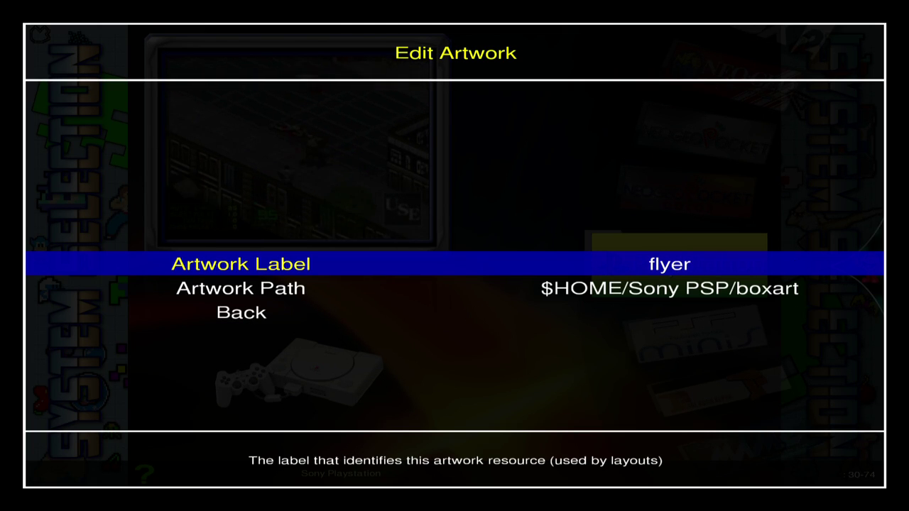
key(Return)
key(BackSpace)
key(BackSpace)
key(BackSpace)
key(BackSpace)
key(BackSpace)
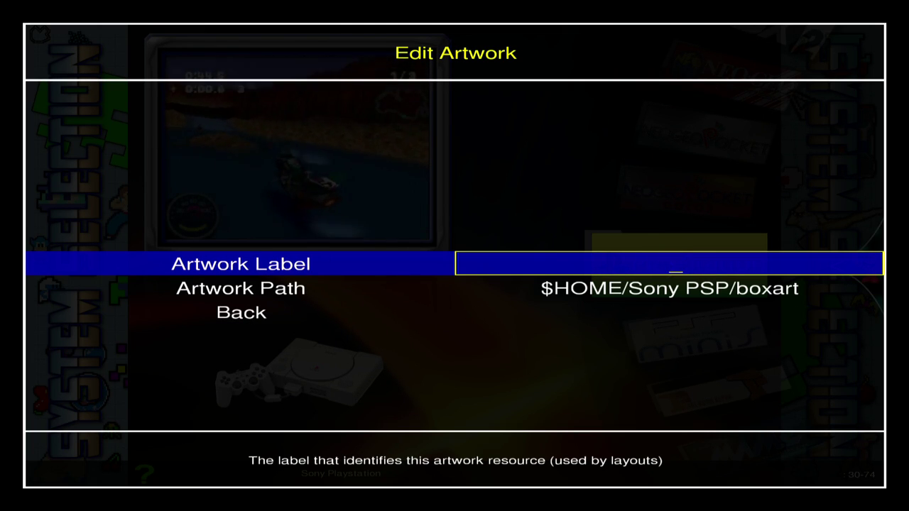
text(boxart)
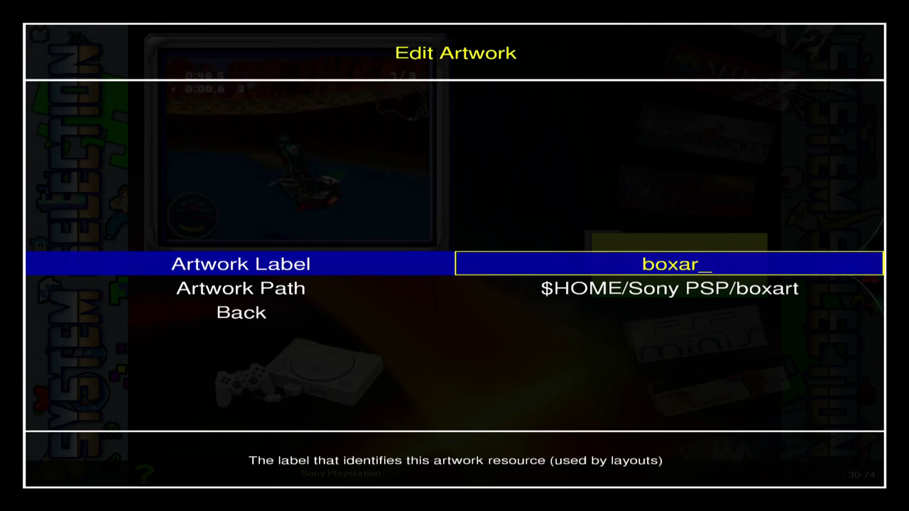
key(Return)
Step: Point the boxart artwork path to /home/pi/RetroPie/roms/psp/boxart and return to emulator settings
key(Down)
key(Return)
key(BackSpace)
key(BackSpace)
key(BackSpace)
key(BackSpace)
key(BackSpace)
key(BackSpace)
key(BackSpace)
key(BackSpace)
key(BackSpace)
key(BackSpace)
key(BackSpace)
key(BackSpace)
key(BackSpace)
key(BackSpace)
key(BackSpace)
key(BackSpace)
key(BackSpace)
key(BackSpace)
key(BackSpace)
key(BackSpace)
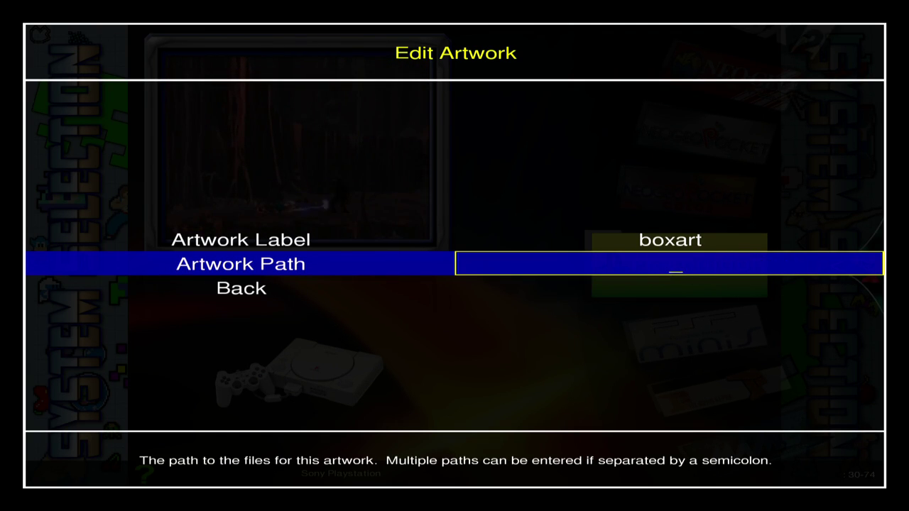
text(/home)
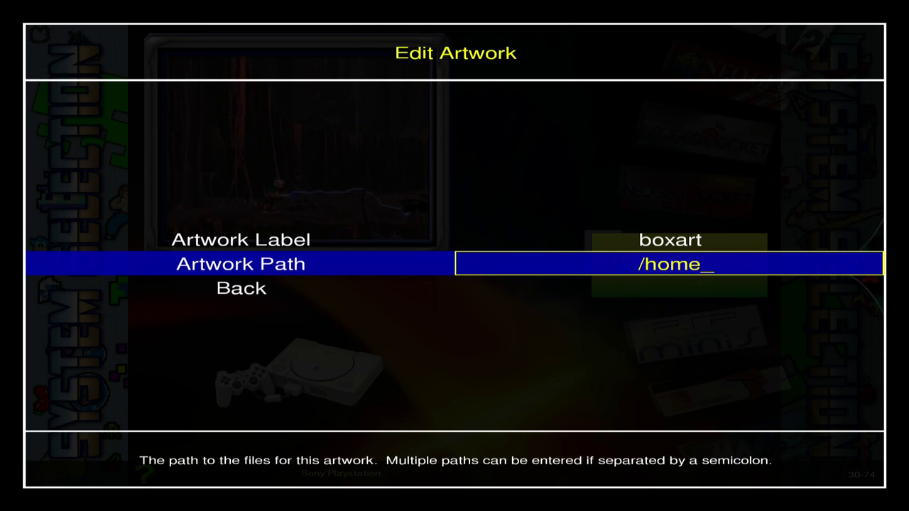
text(/pi)
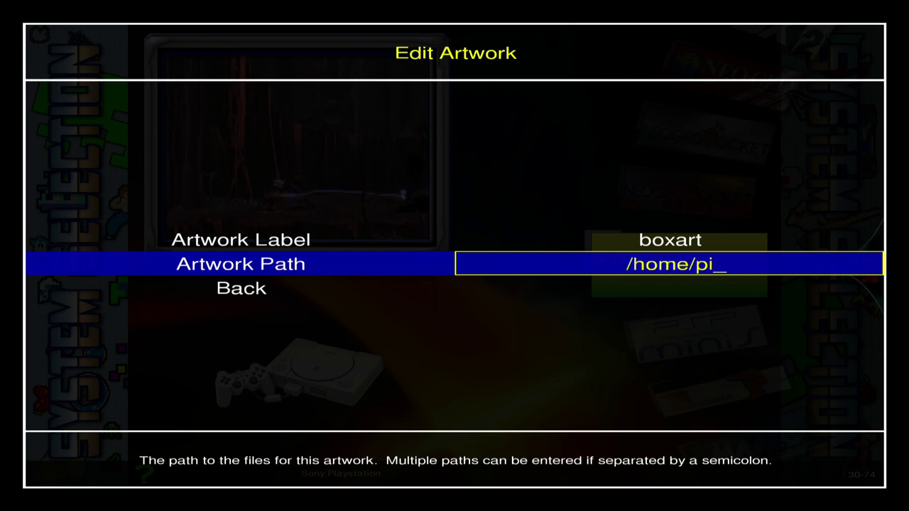
text(/Ret)
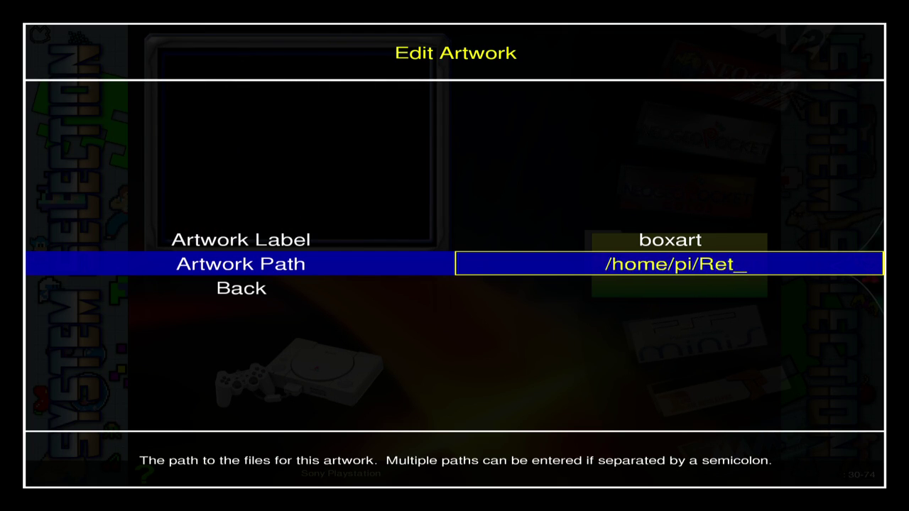
text(roPie)
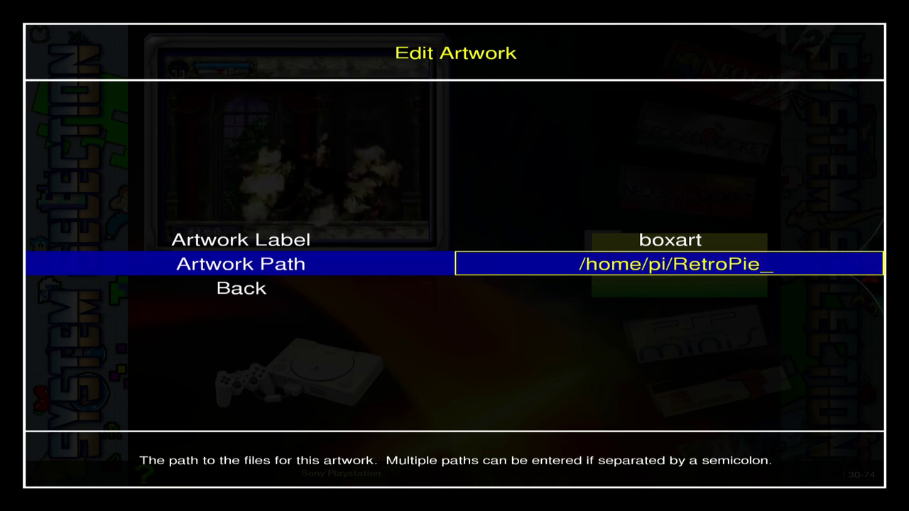
text(/ro)
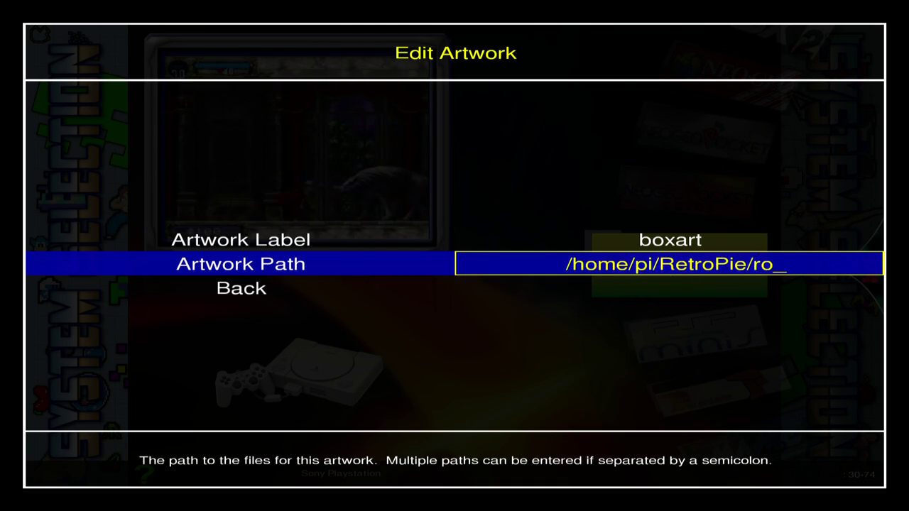
text(ms/psp)
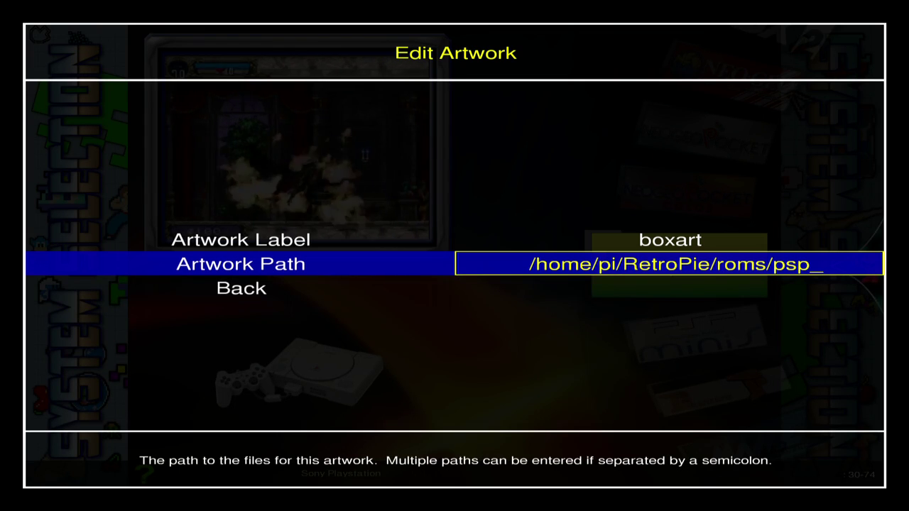
text(/boxart)
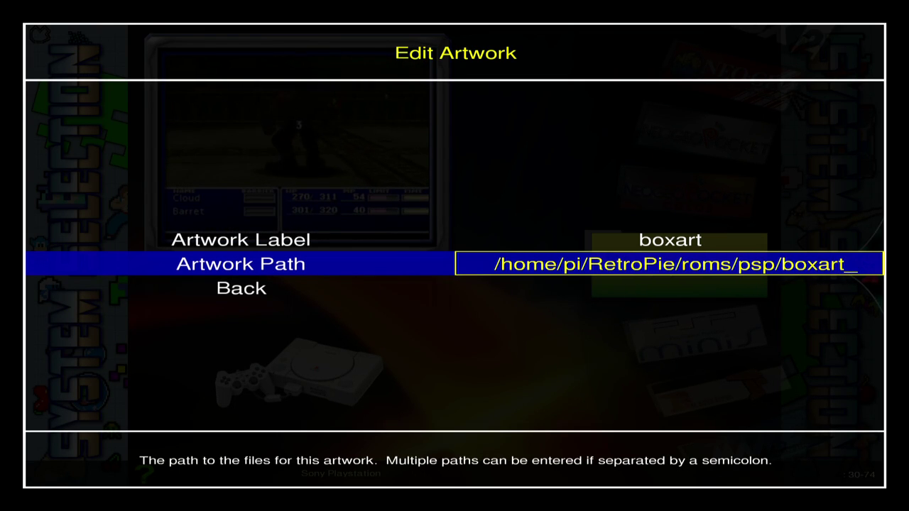
key(Return)
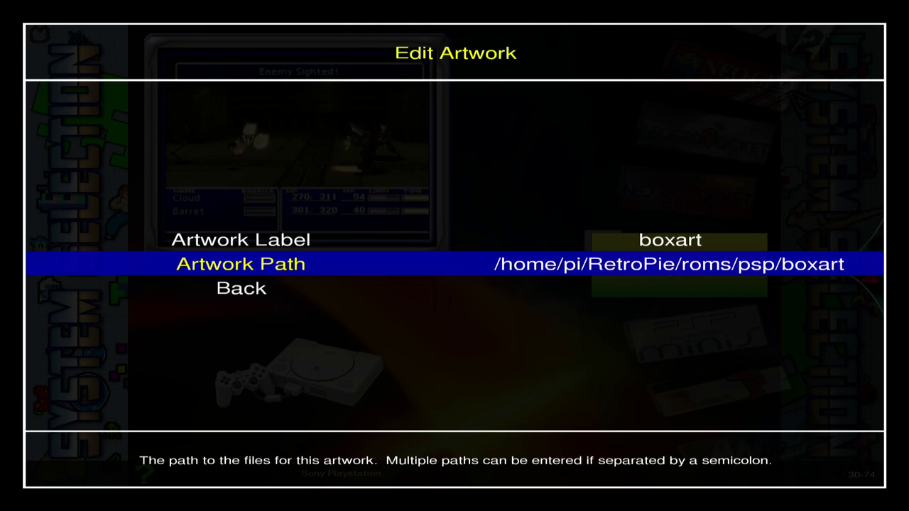
key(Down)
key(Return)
key(Down)
key(Down)
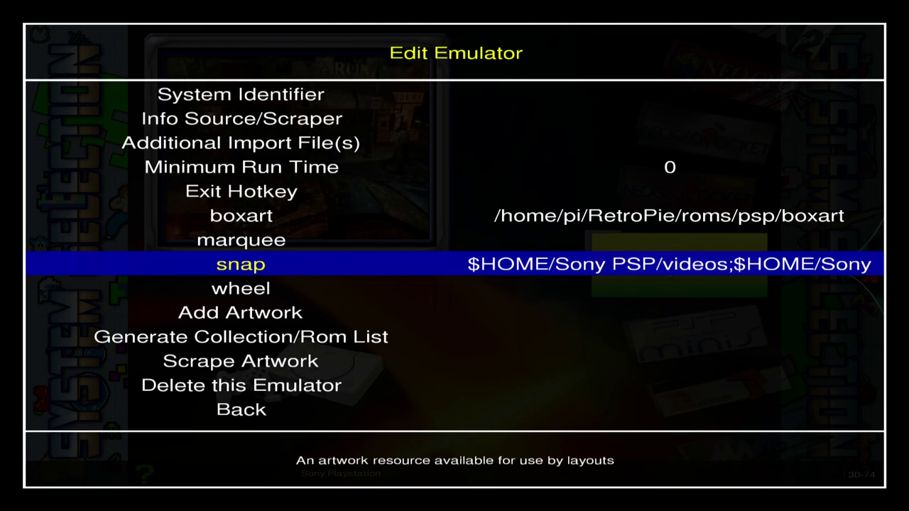
Step: Set the snap artwork path to /home/pi/RetroPie/roms/psp/snaps
key(Return)
key(Down)
key(Return)
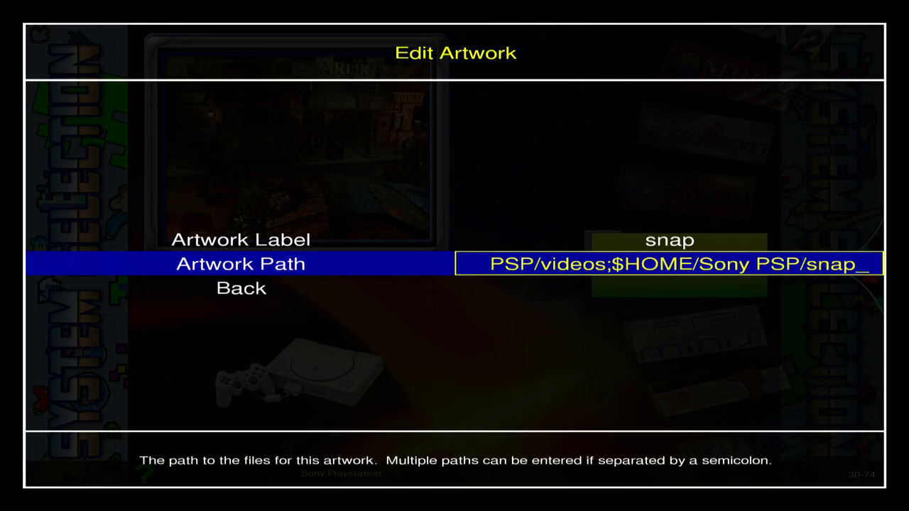
key(BackSpace)
key(BackSpace)
key(BackSpace)
key(BackSpace)
key(BackSpace)
key(BackSpace)
key(BackSpace)
key(BackSpace)
key(BackSpace)
key(BackSpace)
key(BackSpace)
key(BackSpace)
key(BackSpace)
key(BackSpace)
key(BackSpace)
key(BackSpace)
key(BackSpace)
key(BackSpace)
key(BackSpace)
key(BackSpace)
key(BackSpace)
key(BackSpace)
key(BackSpace)
key(BackSpace)
key(BackSpace)
key(BackSpace)
key(BackSpace)
key(BackSpace)
key(BackSpace)
key(BackSpace)
key(BackSpace)
key(BackSpace)
key(BackSpace)
key(BackSpace)
key(BackSpace)
key(BackSpace)
key(BackSpace)
key(BackSpace)
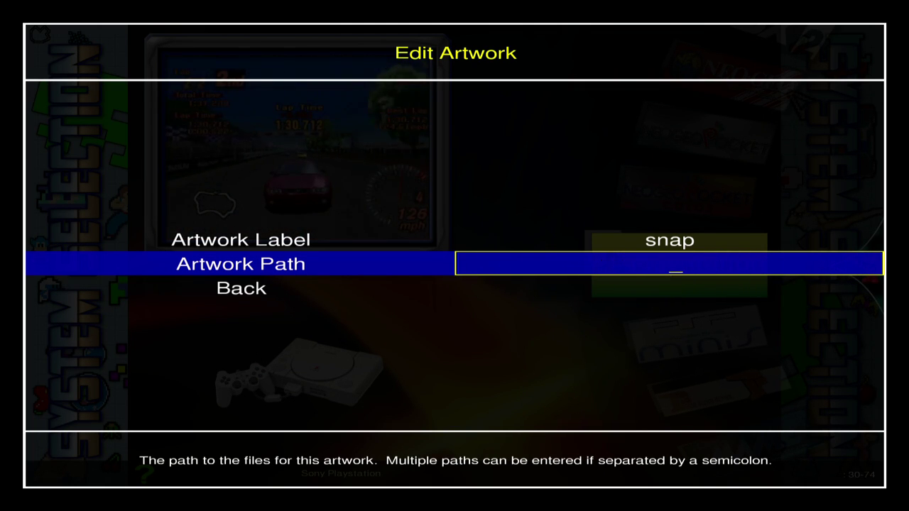
text(/home/[)
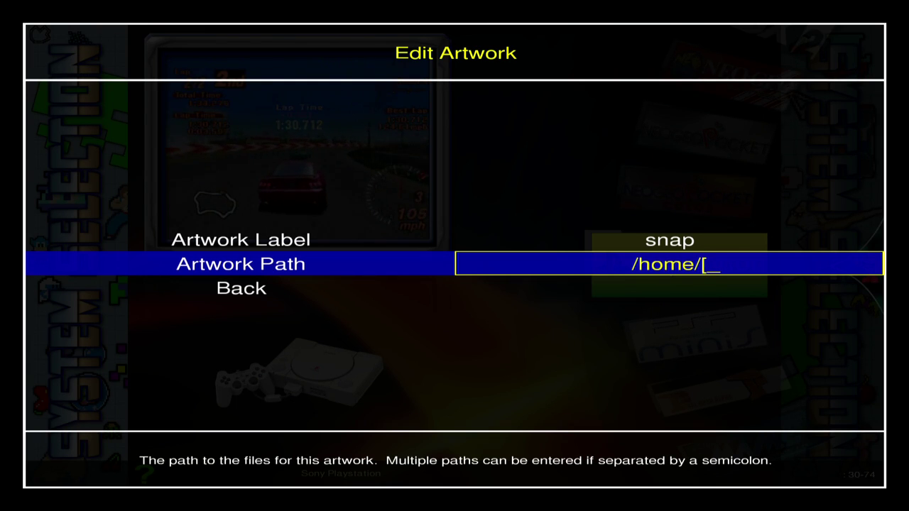
key(BackSpace)
text(p)
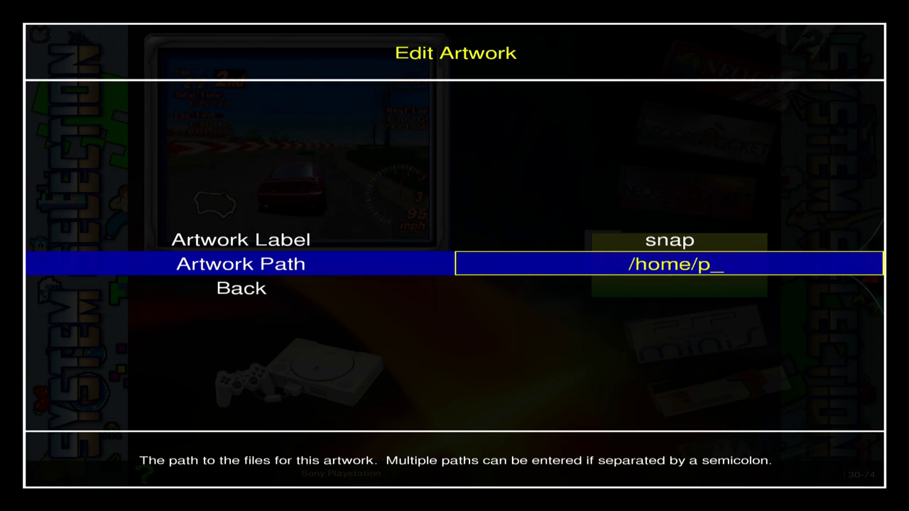
text(i/Ret)
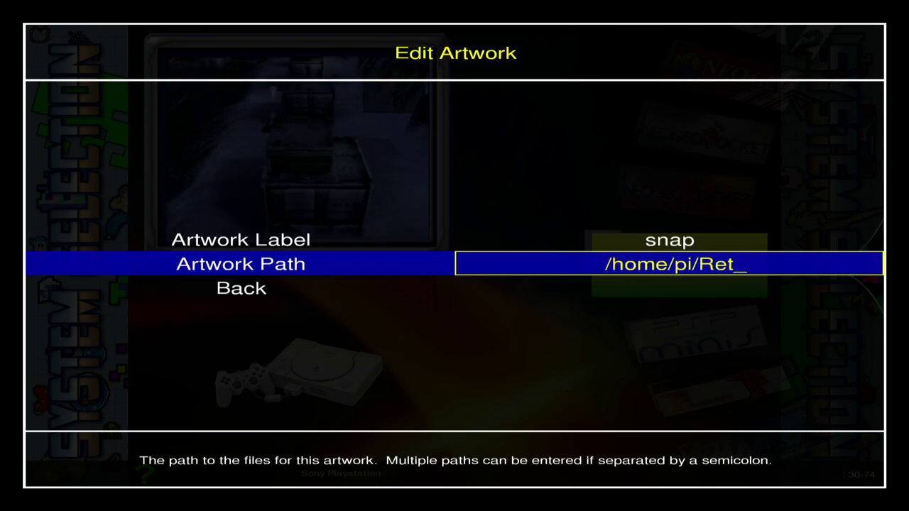
text(roPie/)
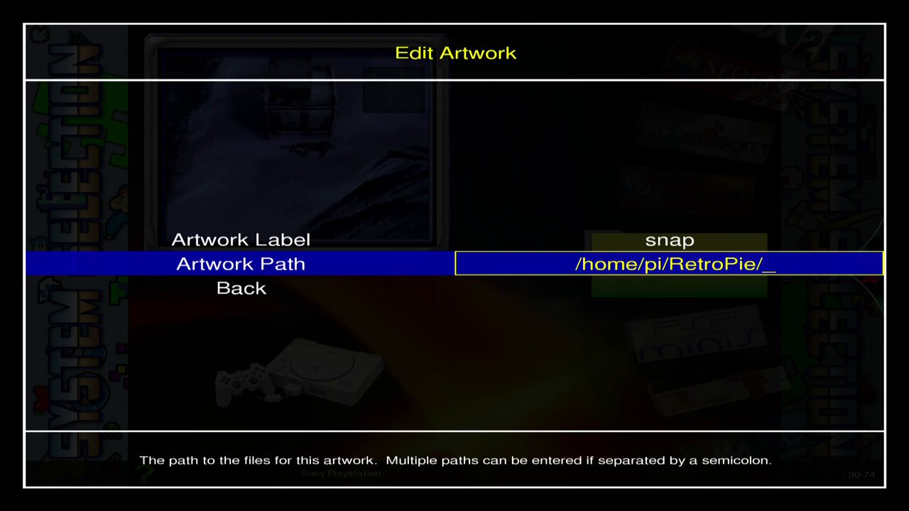
text(roms)
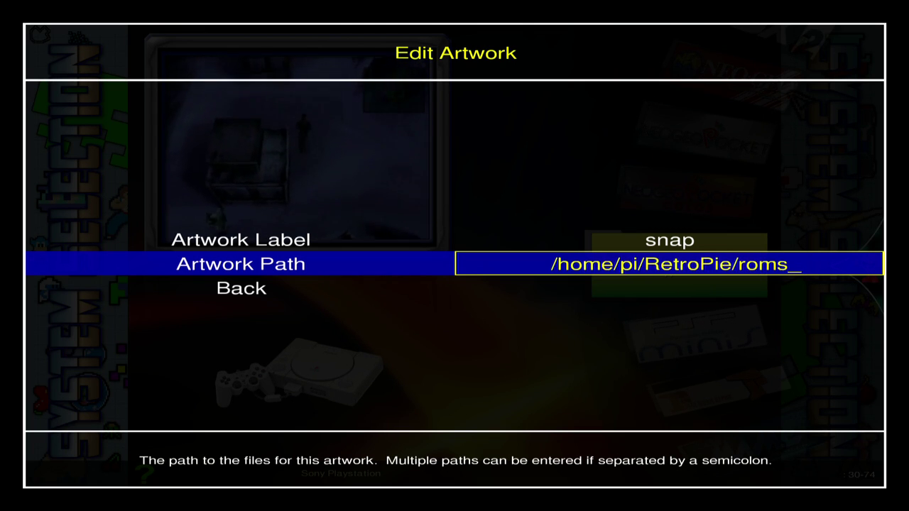
text(/psp/)
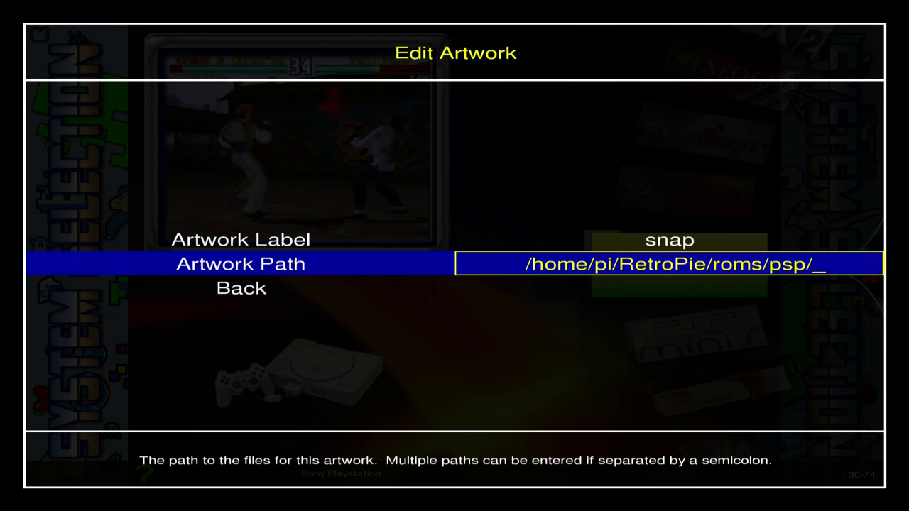
text(snaps)
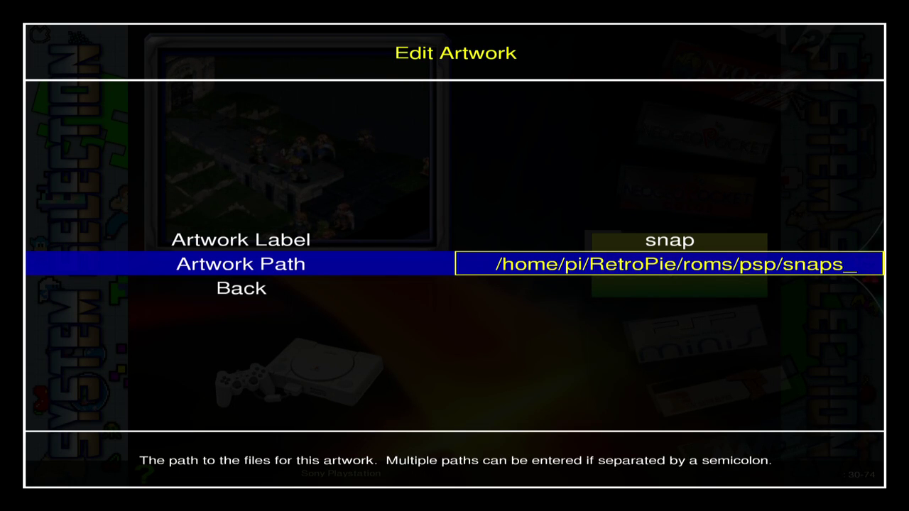
key(Return)
key(Down)
key(Return)
Step: Open the wheel artwork settings and begin editing its path
key(Down)
key(Return)
key(Down)
key(Return)
Step: Set the wheel artwork path to /home/pi/RetroPie/roms/psp/wheel and return to Edit Emulator
text(/)
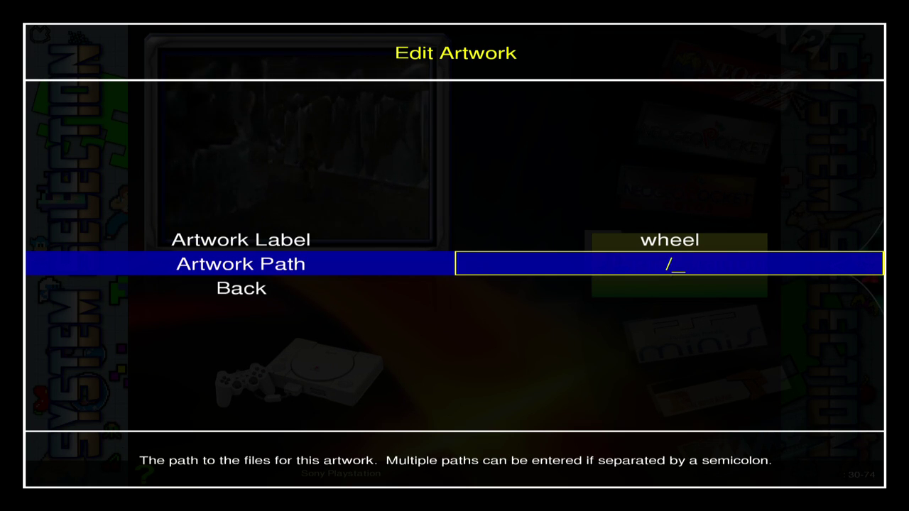
text(home/pie)
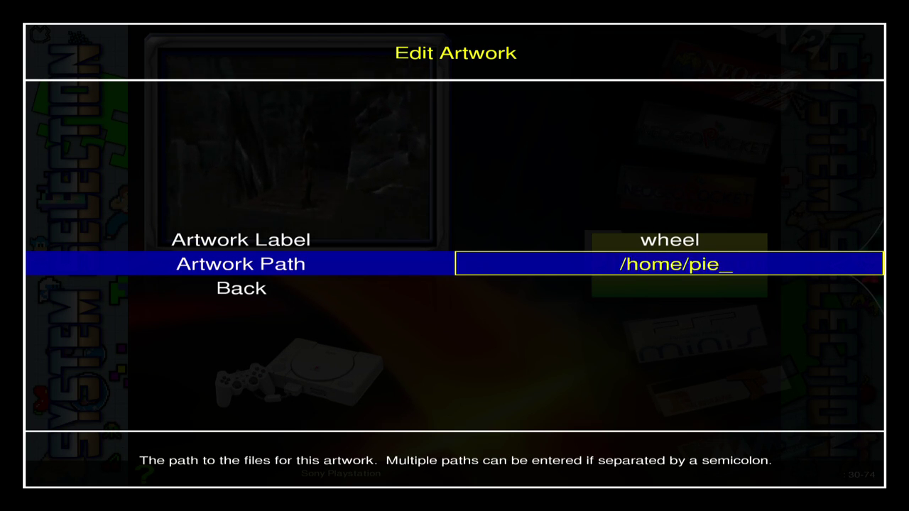
key(BackSpace)
text(/)
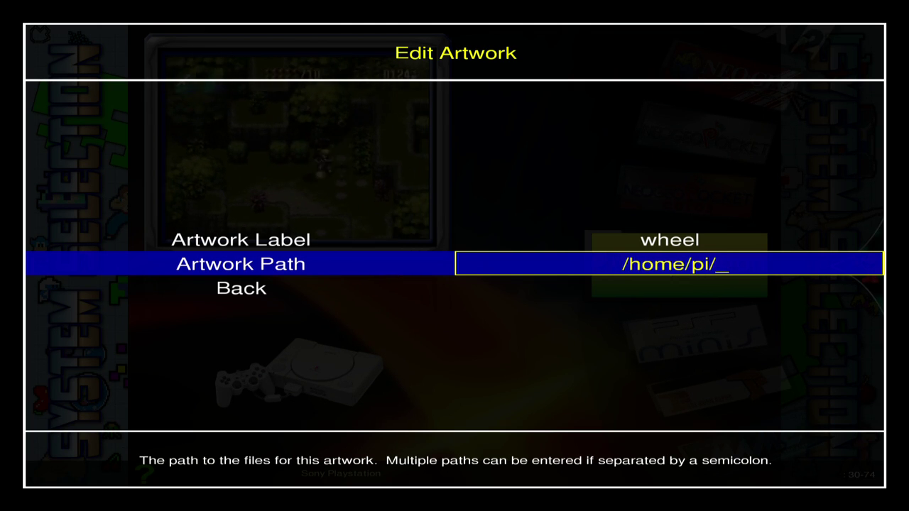
text(Re)
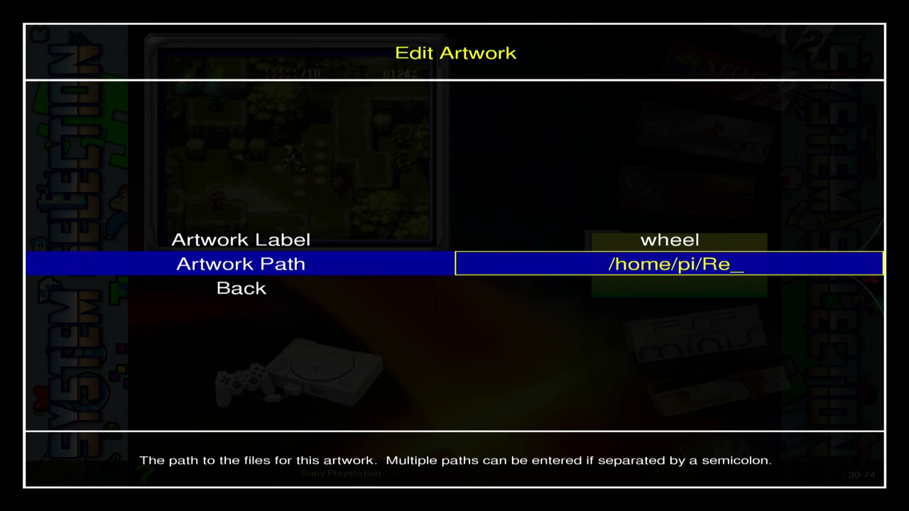
text(troPie)
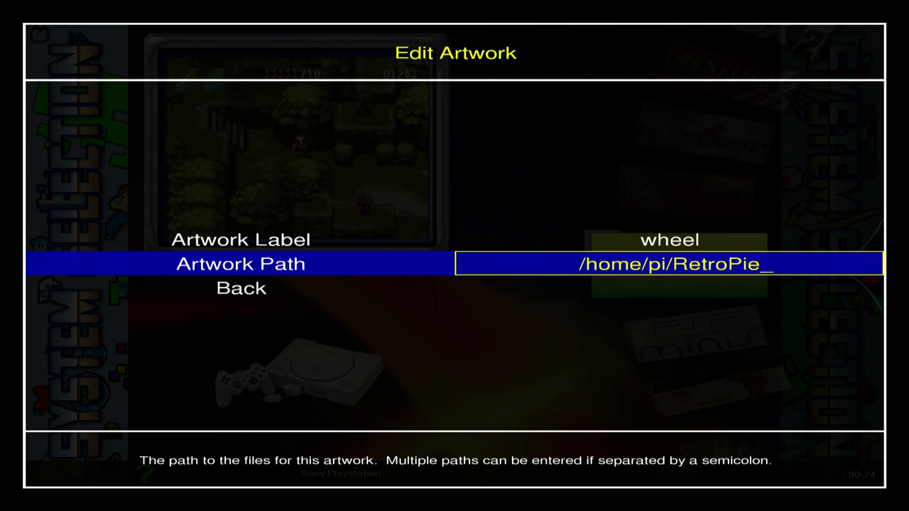
text(/rom/)
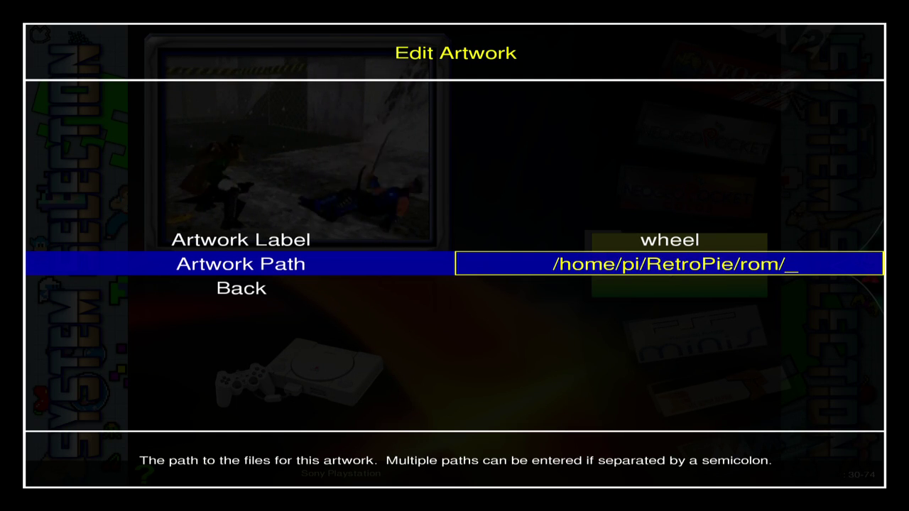
key(BackSpace)
text(s)
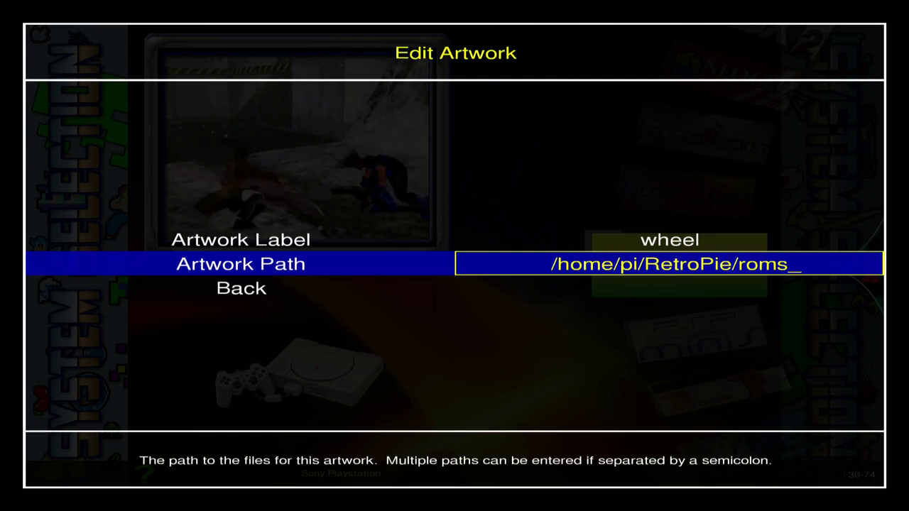
text(/ps)
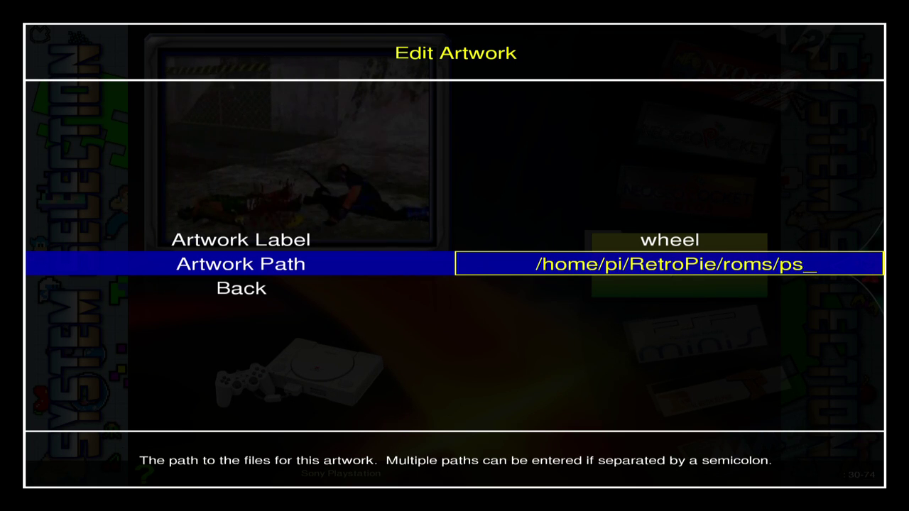
text(p/wheel)
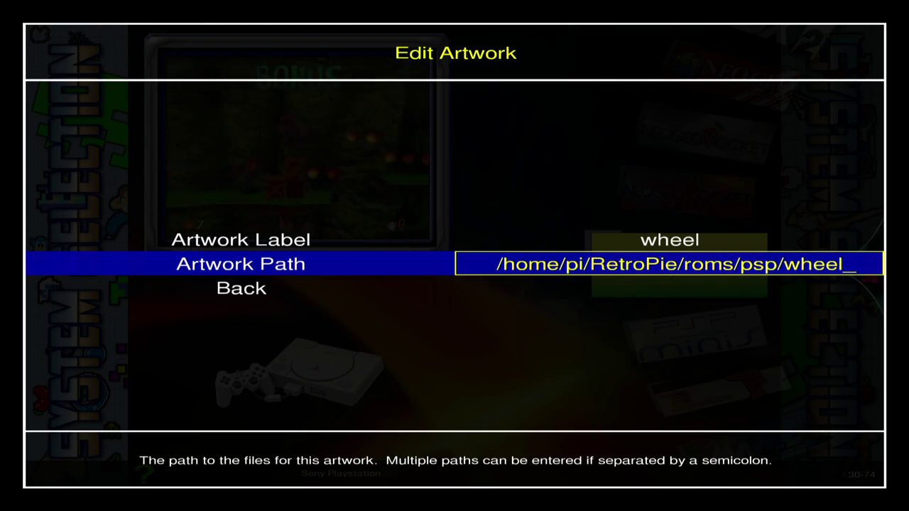
key(Return)
key(Down)
key(Return)
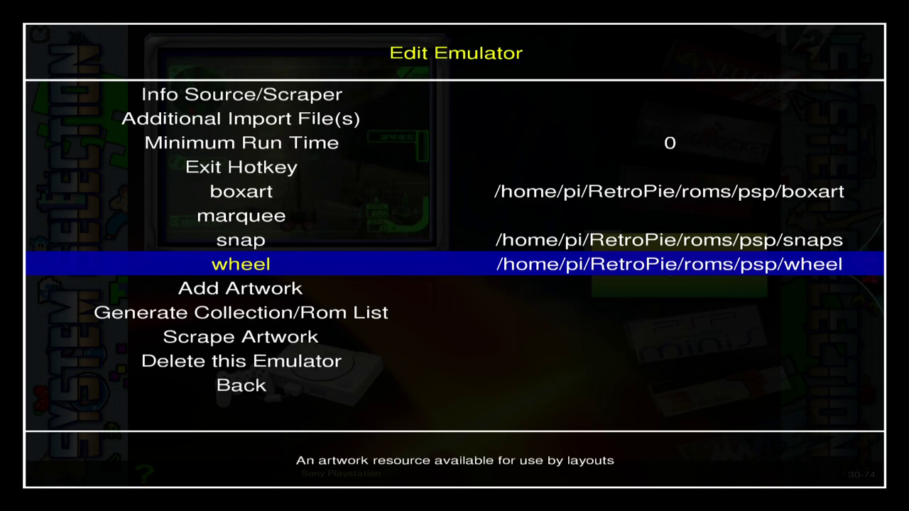
Step: Review the configured artwork entries in the Sony PSP emulator settings
key(Down)
key(Up)
key(Up)
key(Up)
key(Up)
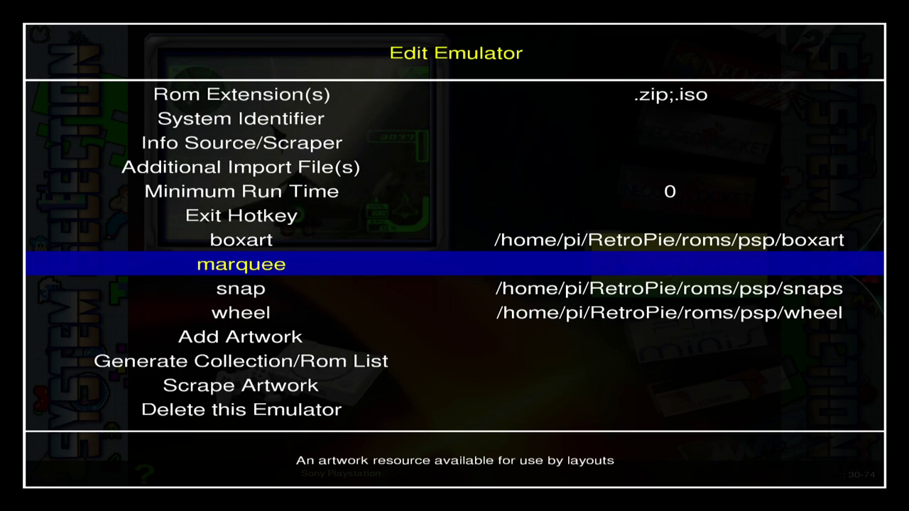
key(Down)
key(Down)
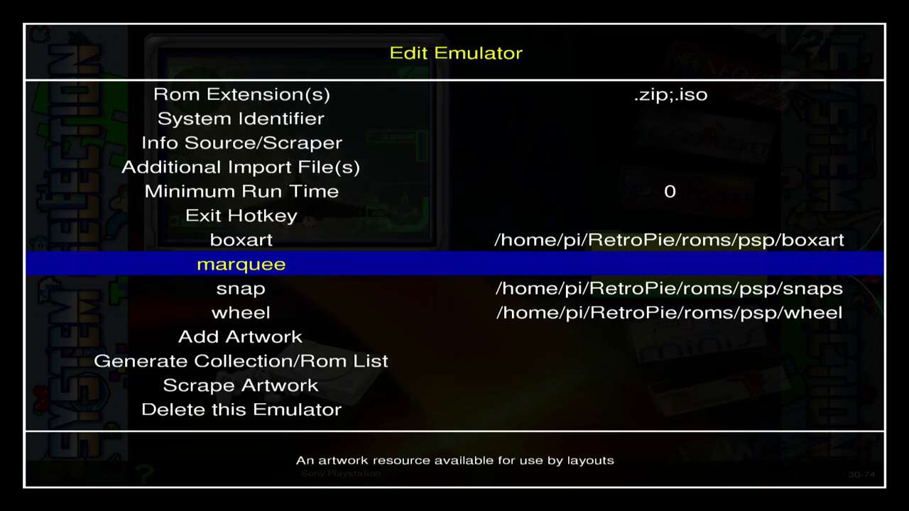
key(Down)
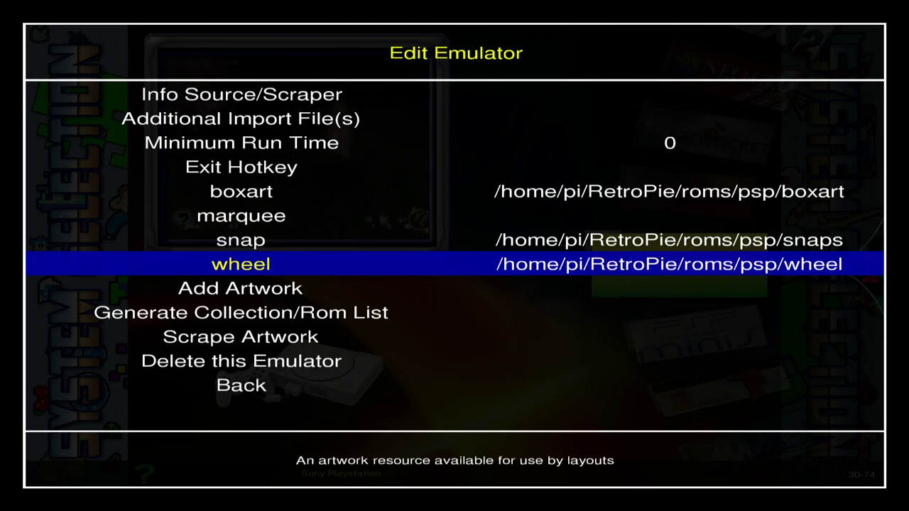
Step: Generate the Sony PSP rom list, overwriting the existing one with 5 entries
key(Down)
key(Down)
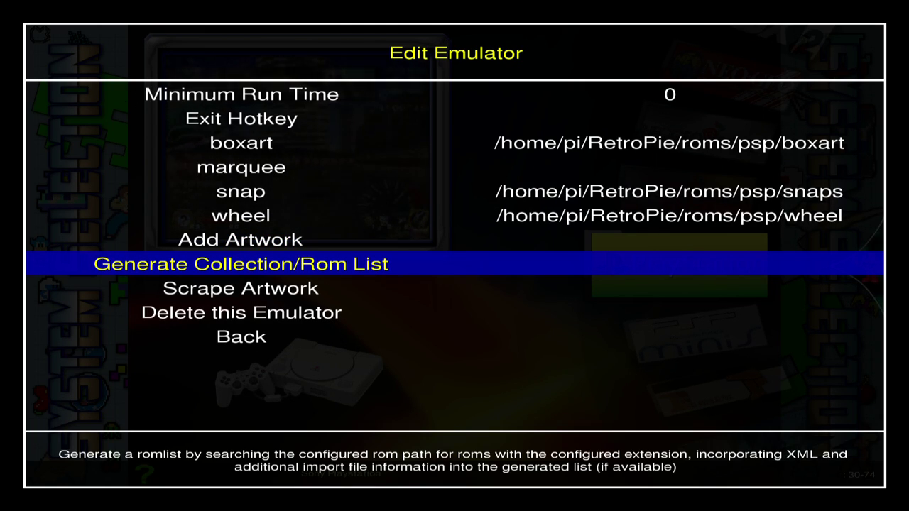
key(Return)
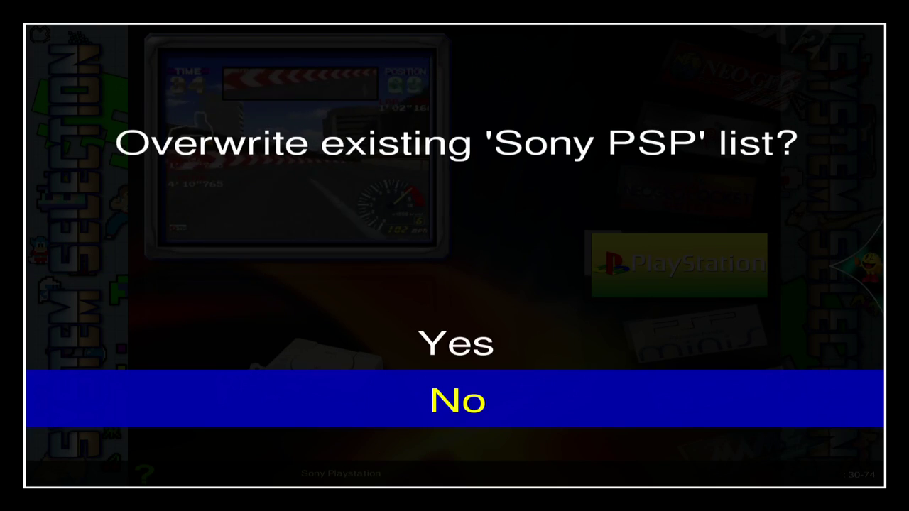
key(Up)
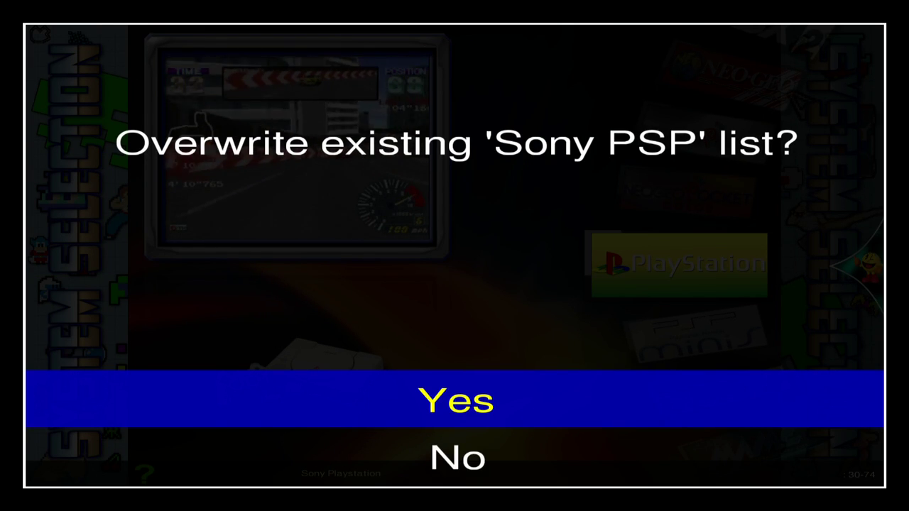
key(Return)
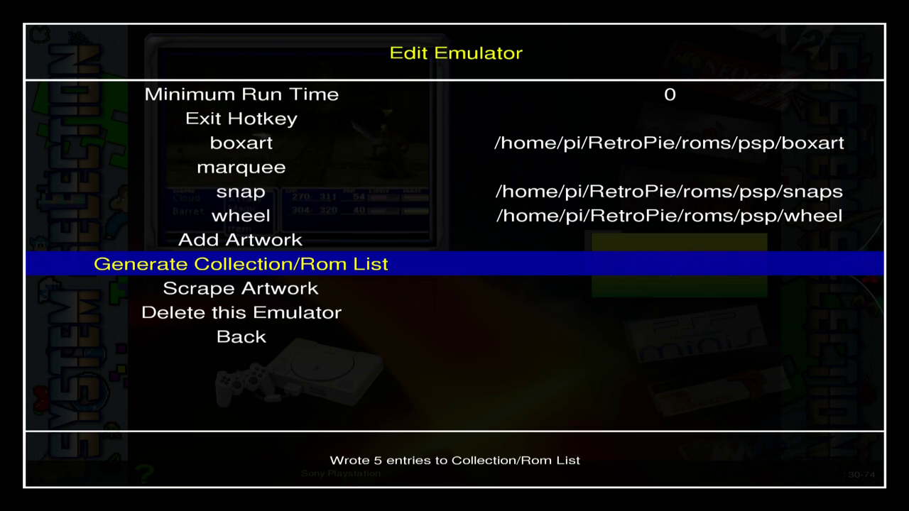
key(Up)
key(Up)
key(Up)
key(Up)
key(Up)
key(Up)
key(Up)
key(Up)
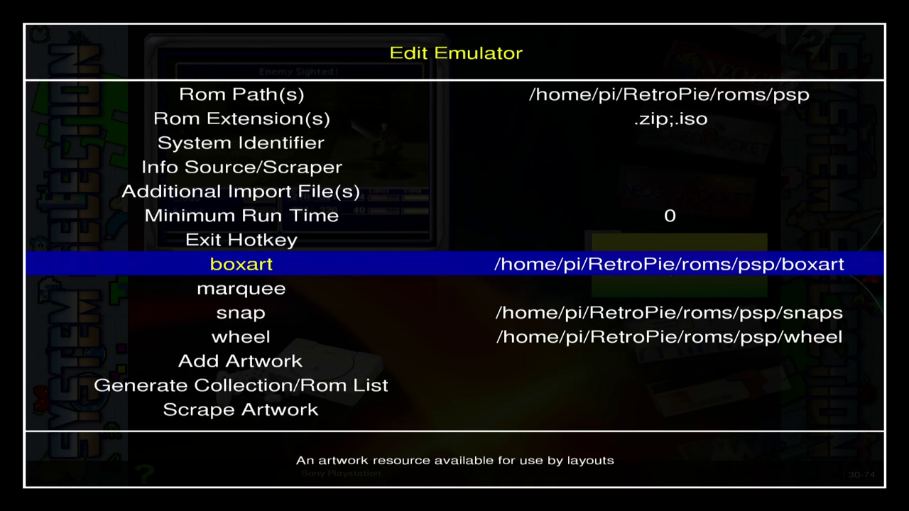
Step: Review the PSP emulator's Rom Extension(s), Rom Path(s), Command Arguments and Executable settings
key(Up)
key(Up)
key(Up)
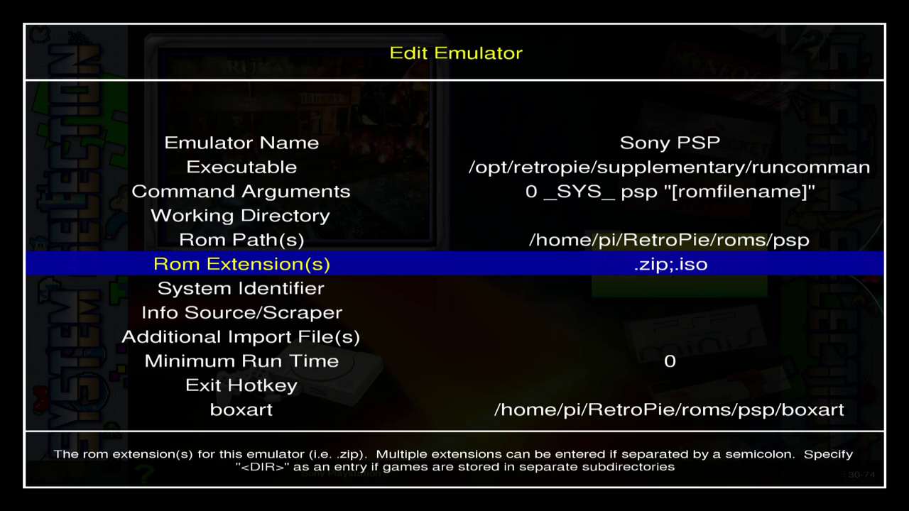
key(Up)
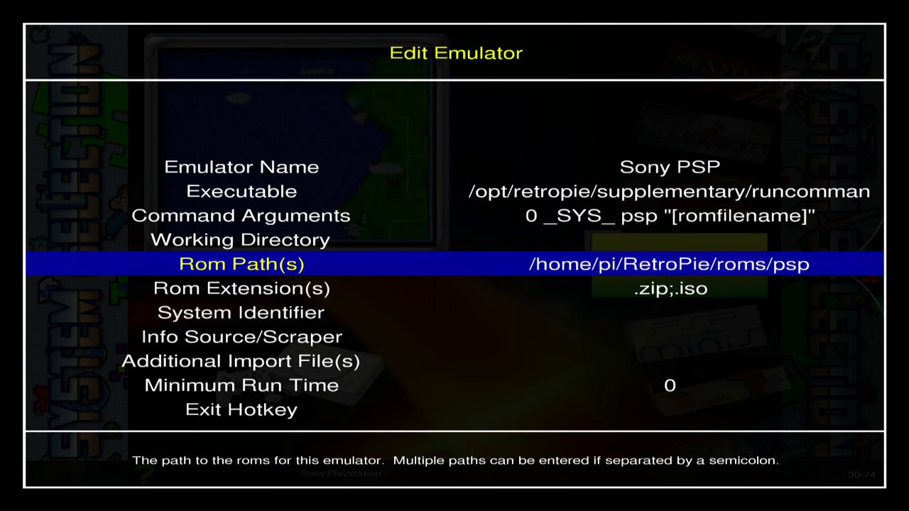
key(Up)
key(Up)
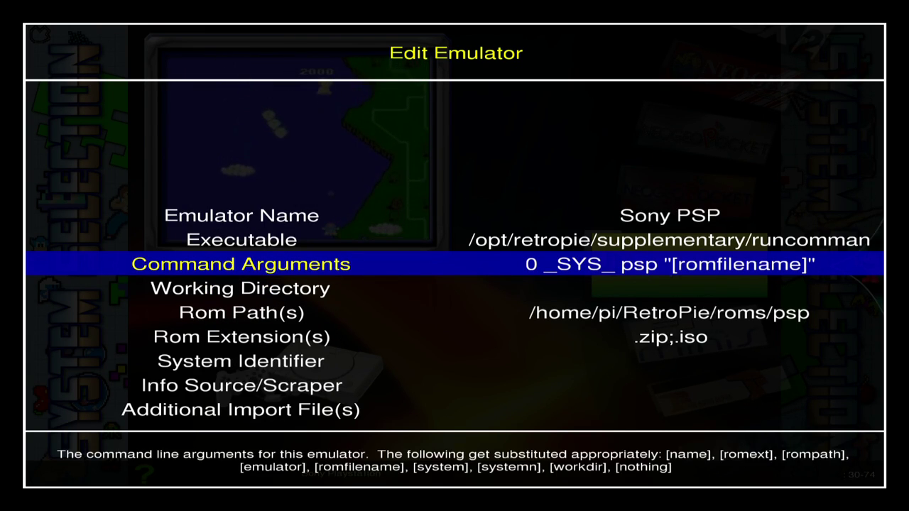
key(Up)
key(Down)
key(Up)
key(Down)
key(Down)
key(Down)
key(Down)
key(Down)
key(Down)
key(Down)
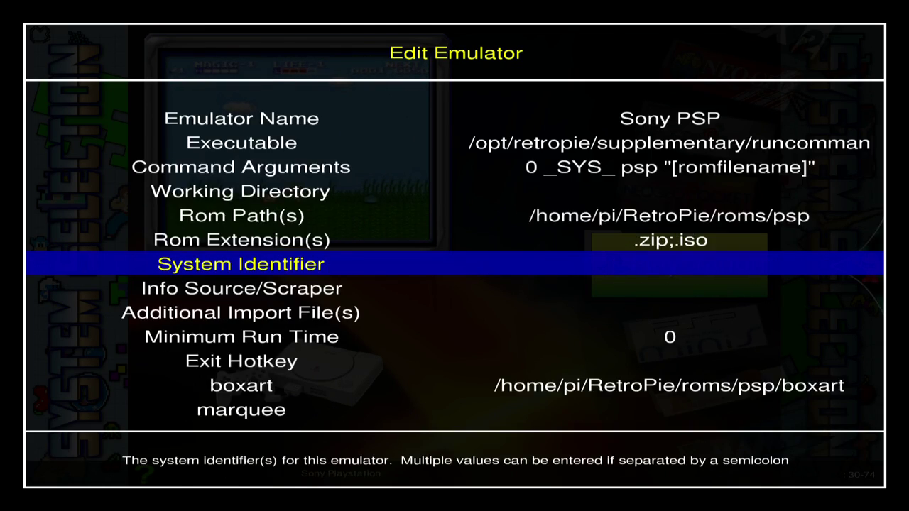
key(Up)
key(Up)
key(Up)
key(Up)
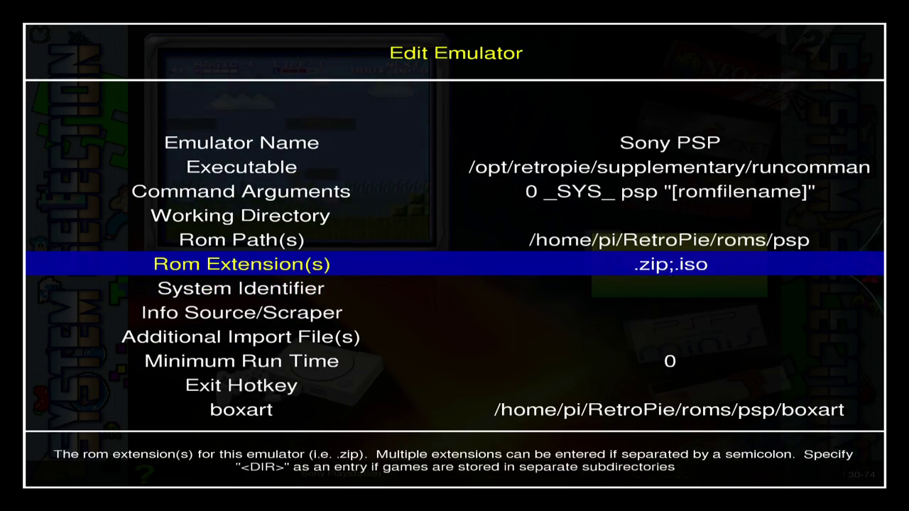
key(Down)
Step: Leave the Sony PSP Edit Emulator page via Back to the Configure menu
key(Down)
key(Down)
key(Down)
key(Down)
key(Down)
key(Down)
key(Down)
key(Down)
key(Down)
key(Down)
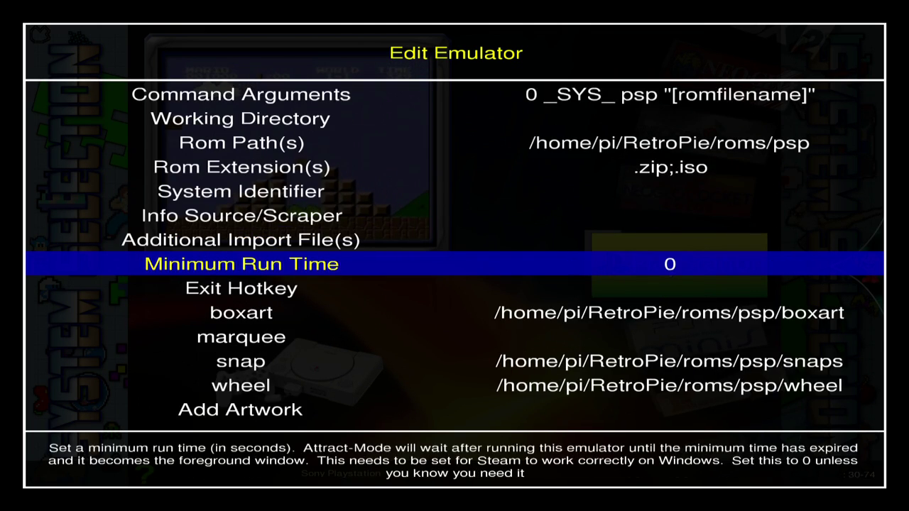
key(Down)
key(Down)
key(Down)
key(Down)
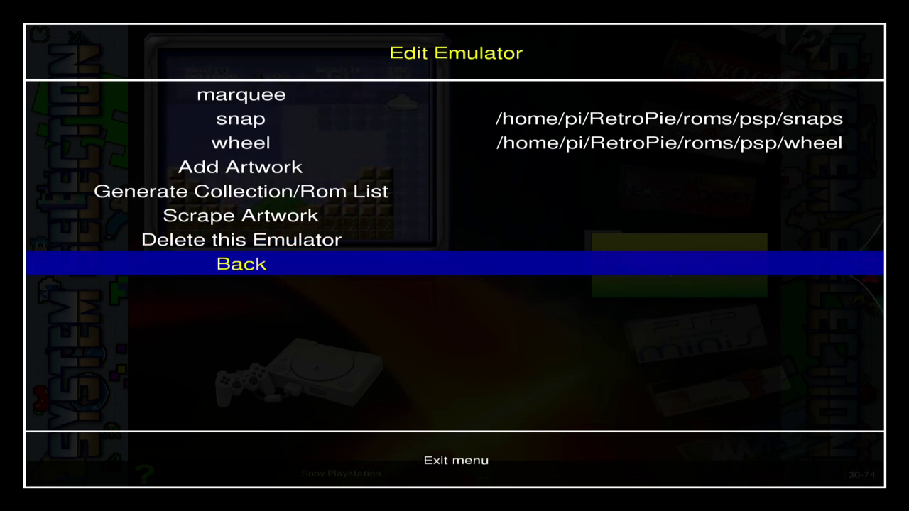
key(Return)
key(Up)
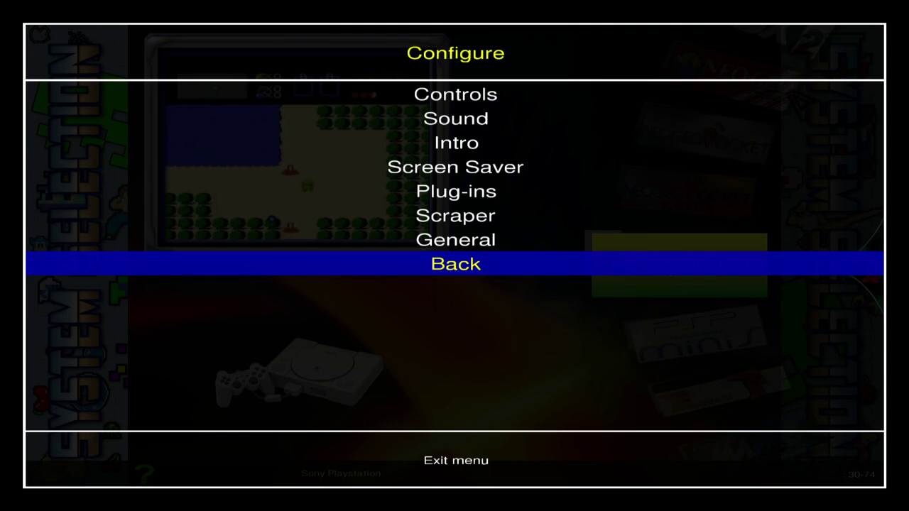
Step: Exit Configure and RetroPie Setup to the system wheel, and land on PlayStation Portable
key(Return)
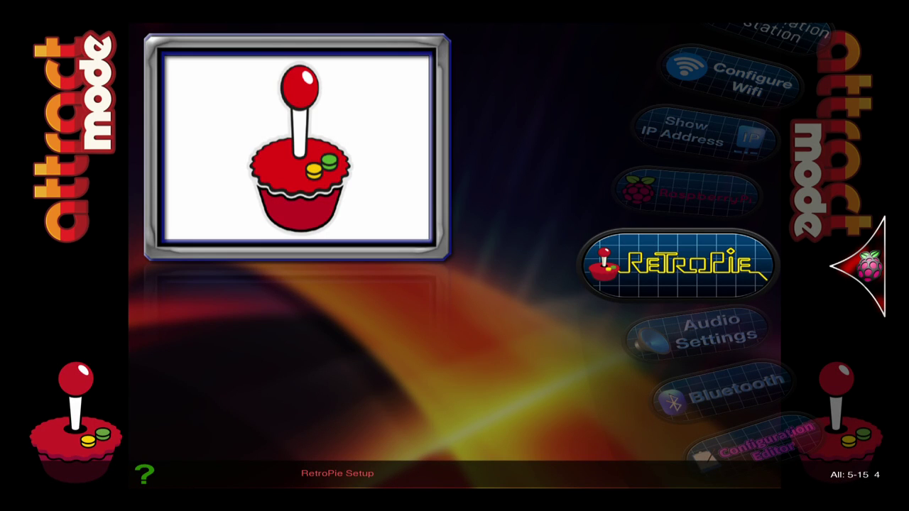
key(Escape)
key(Up)
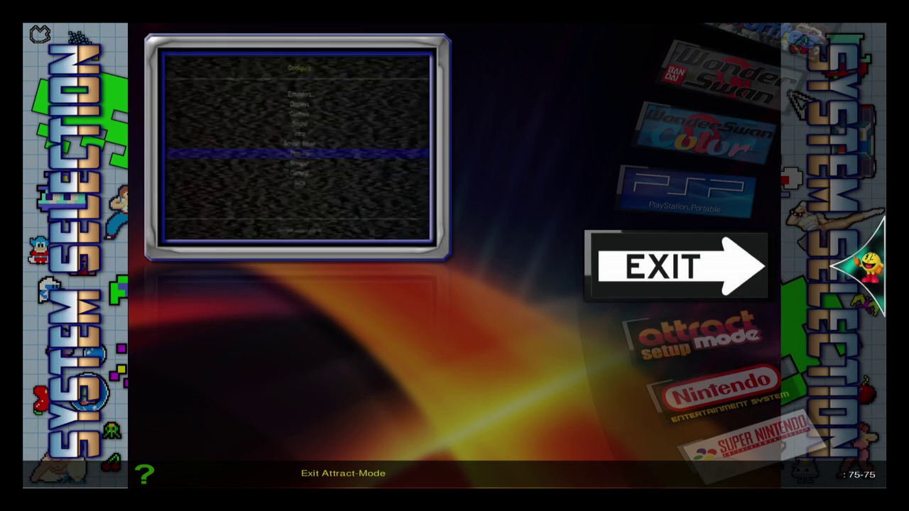
key(Up)
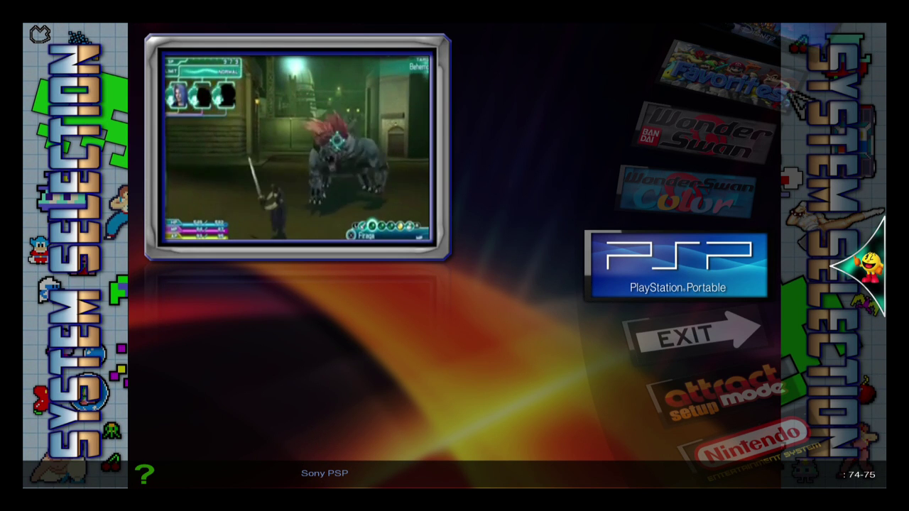
key(Return)
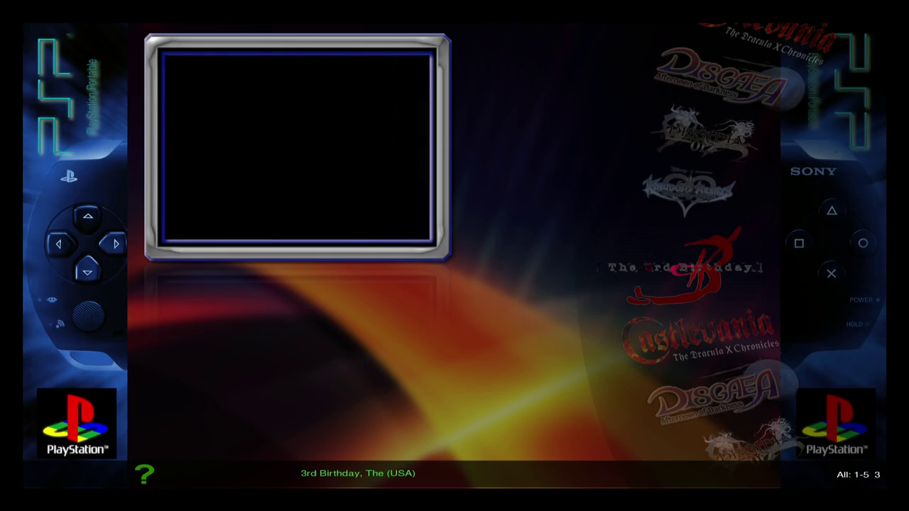
key(Up)
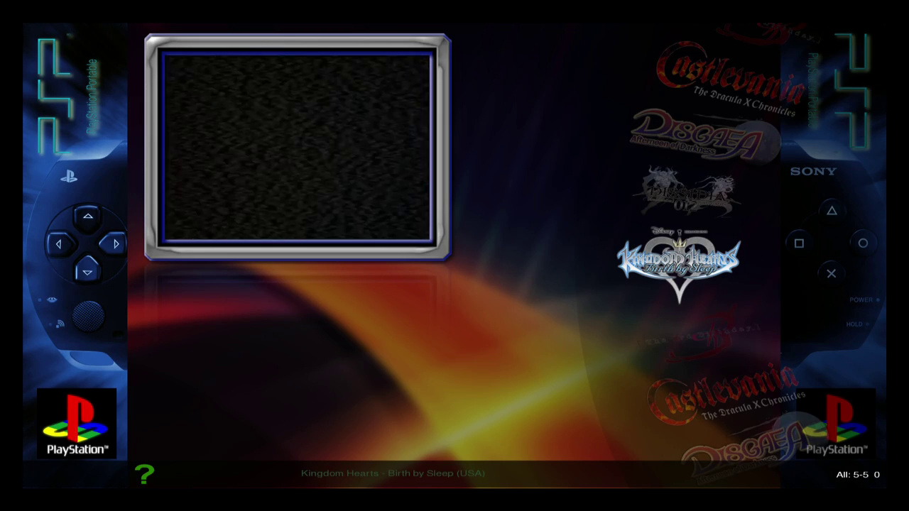
key(Up)
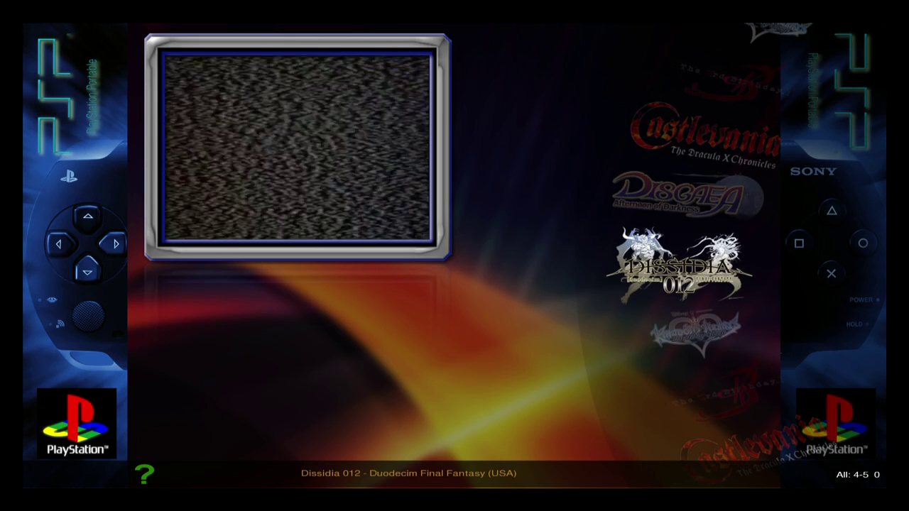
key(Up)
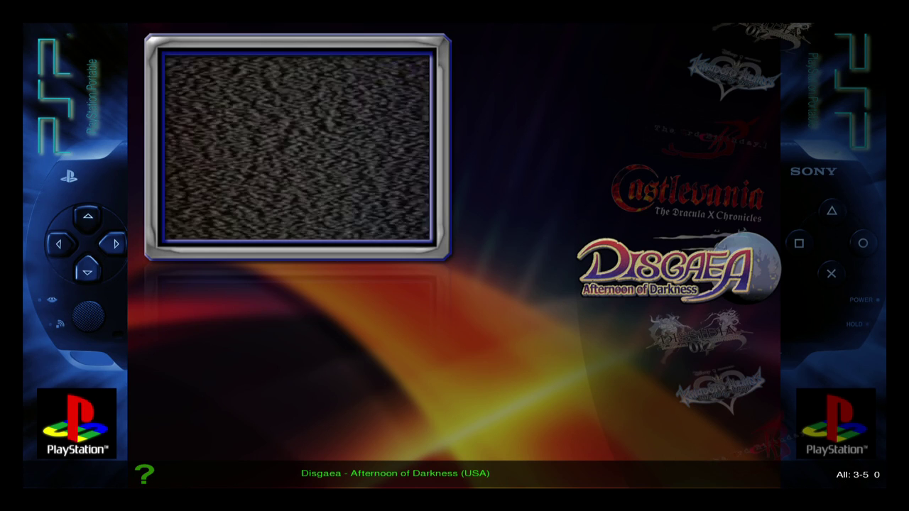
key(Up)
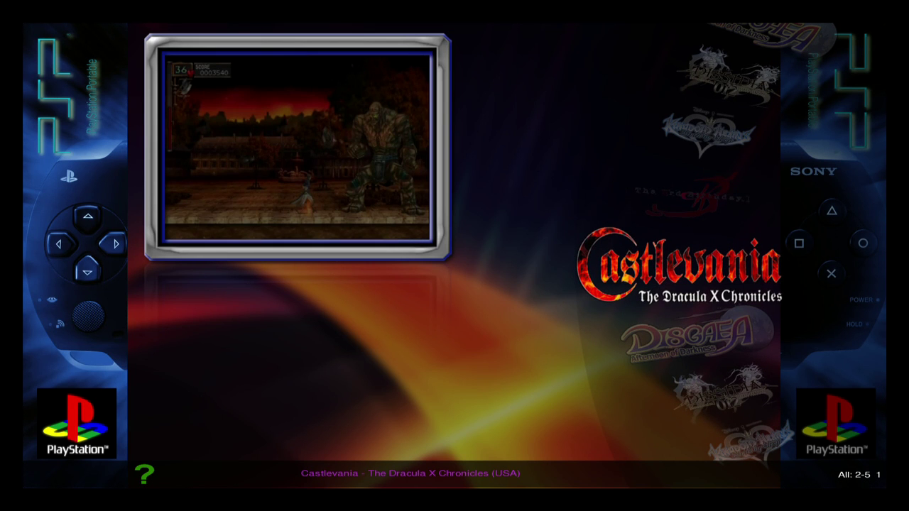
key(Up)
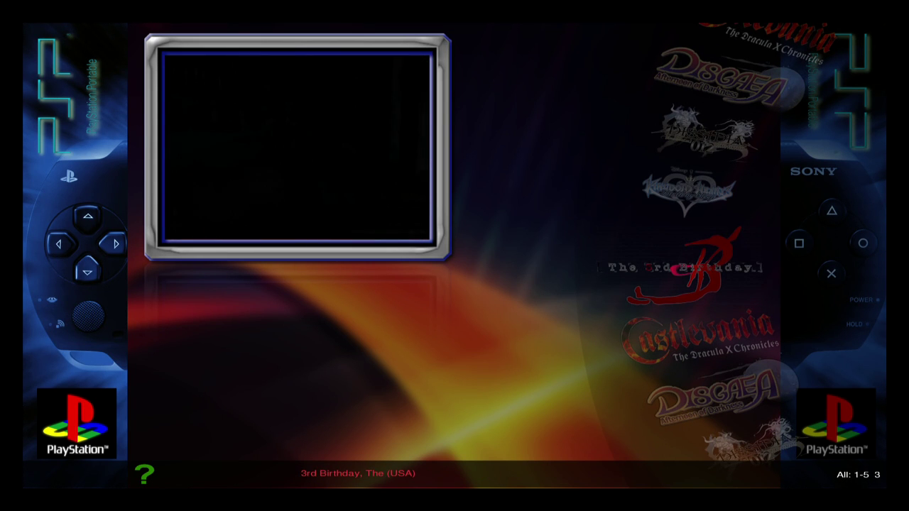
key(Up)
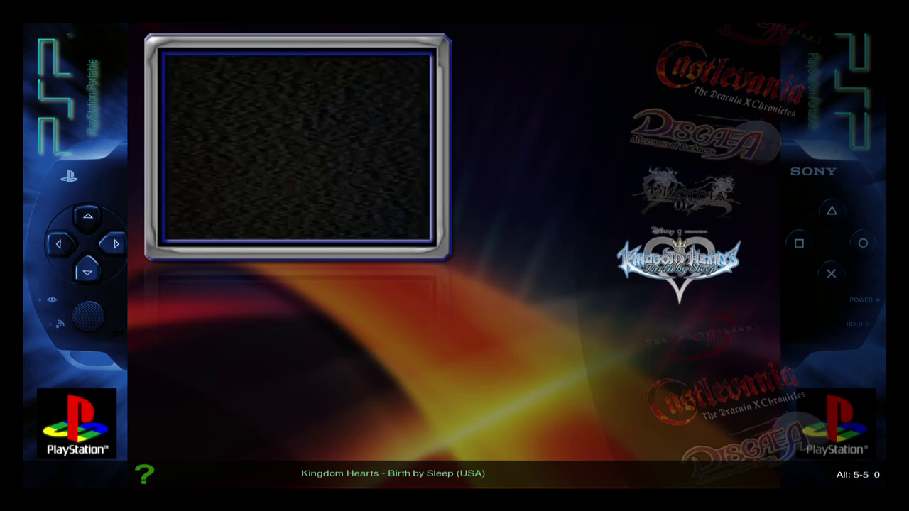
key(Up)
key(Up)
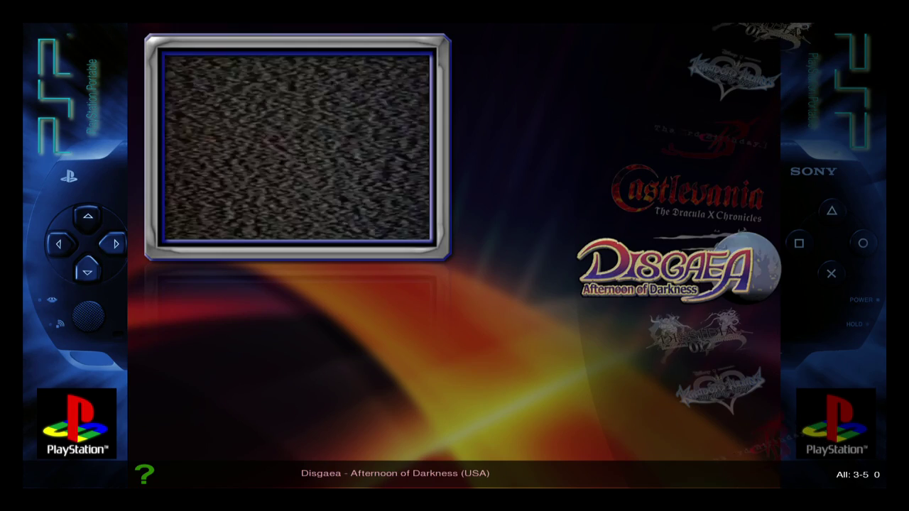
key(Escape)
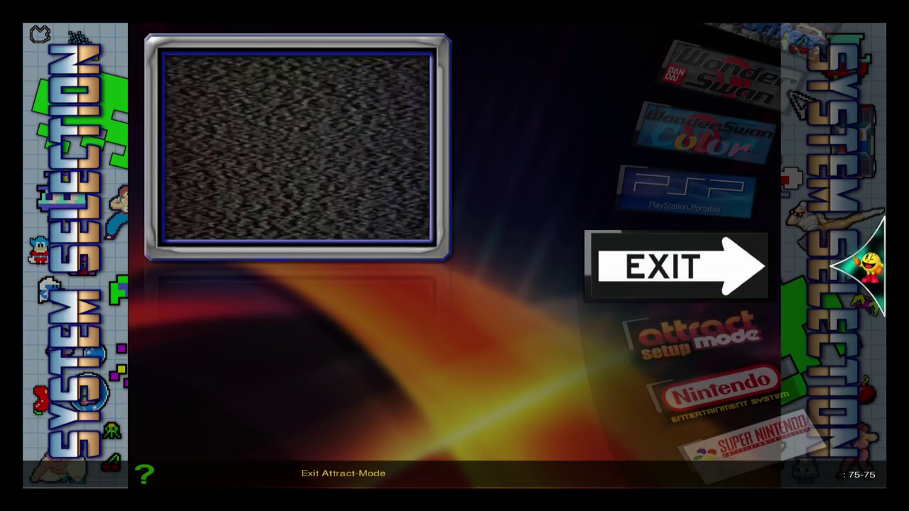